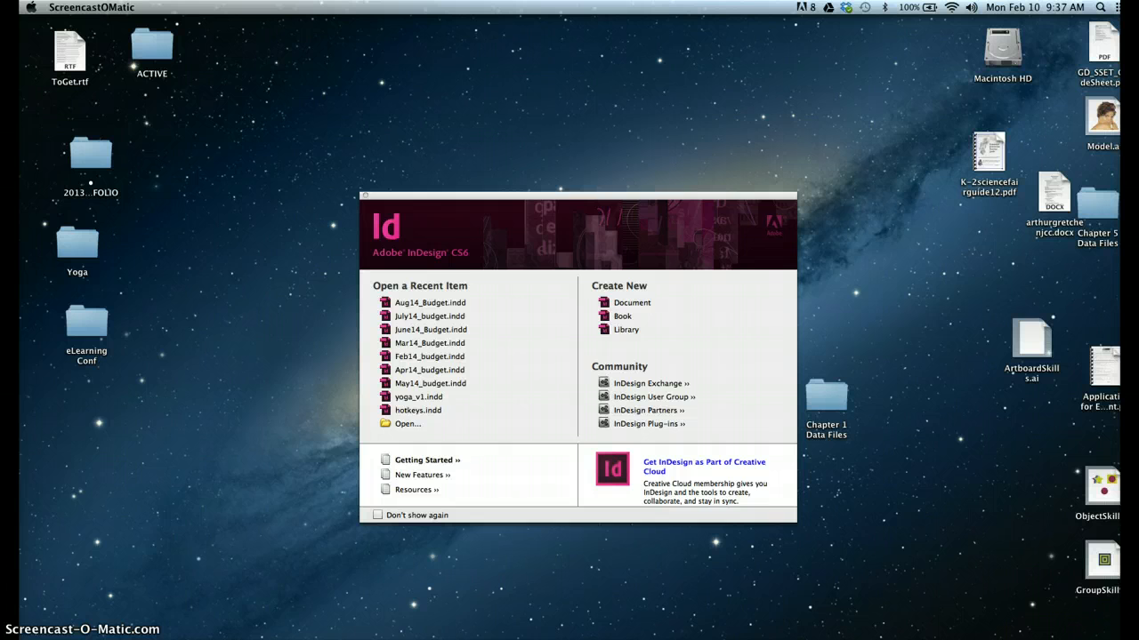
Open ID 5-3.indd from the Chapter 5 Data Files folder on the Desktop in InDesign and update its modified link.
{"action": "left_click", "coordinate": [502, 198]}
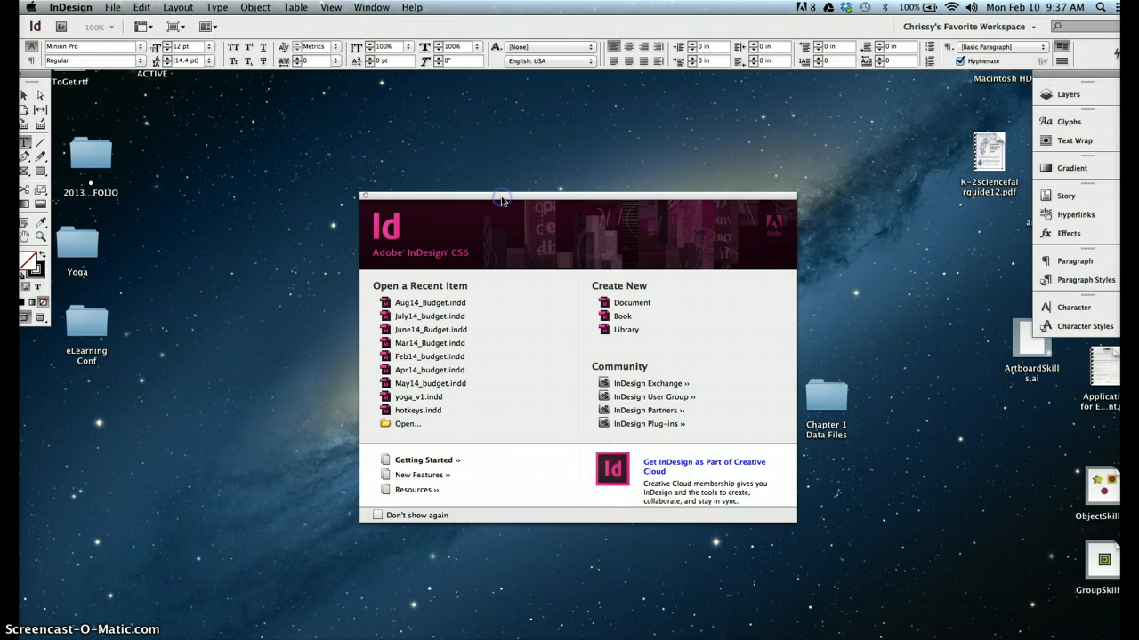
{"action": "key", "text": "super+o"}
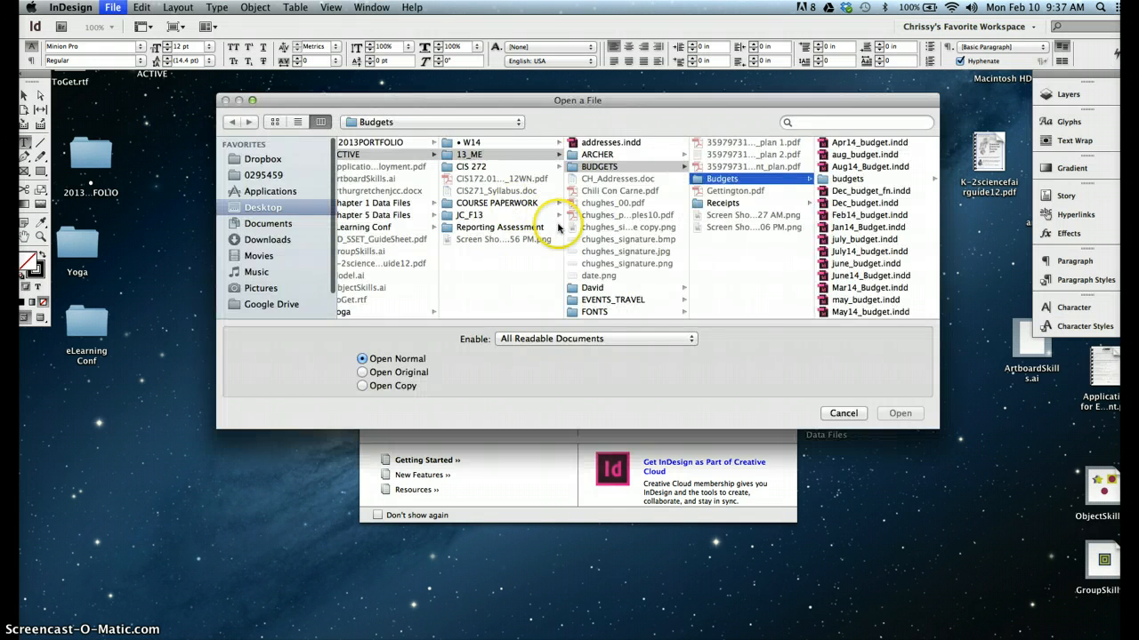
{"action": "left_click", "coordinate": [385, 205]}
{"action": "left_click", "coordinate": [272, 208]}
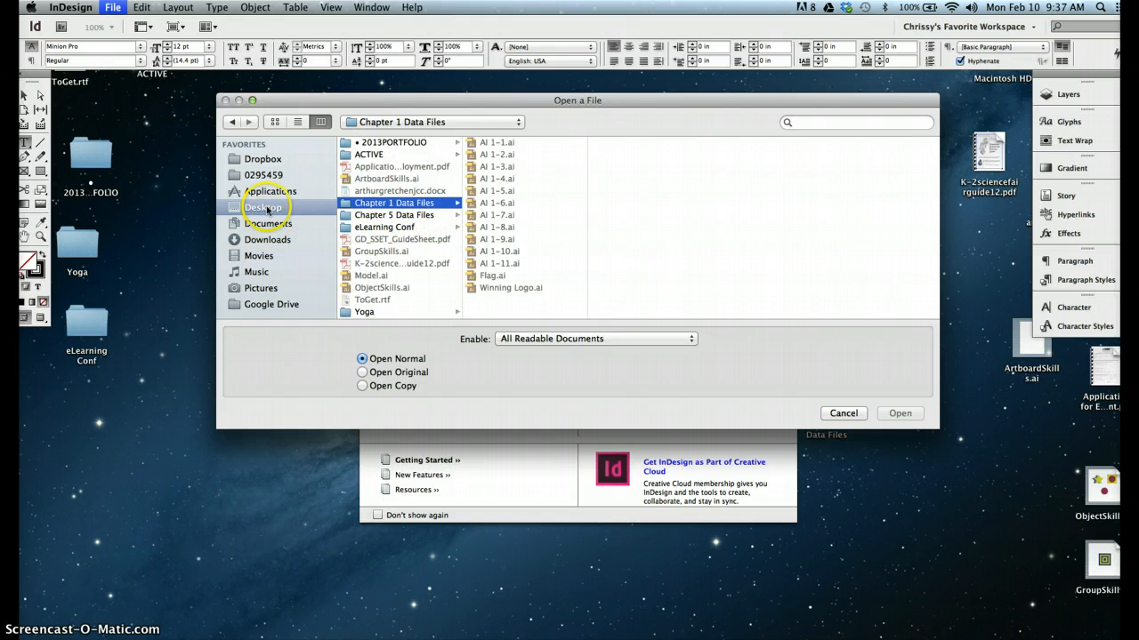
{"action": "left_click", "coordinate": [388, 216]}
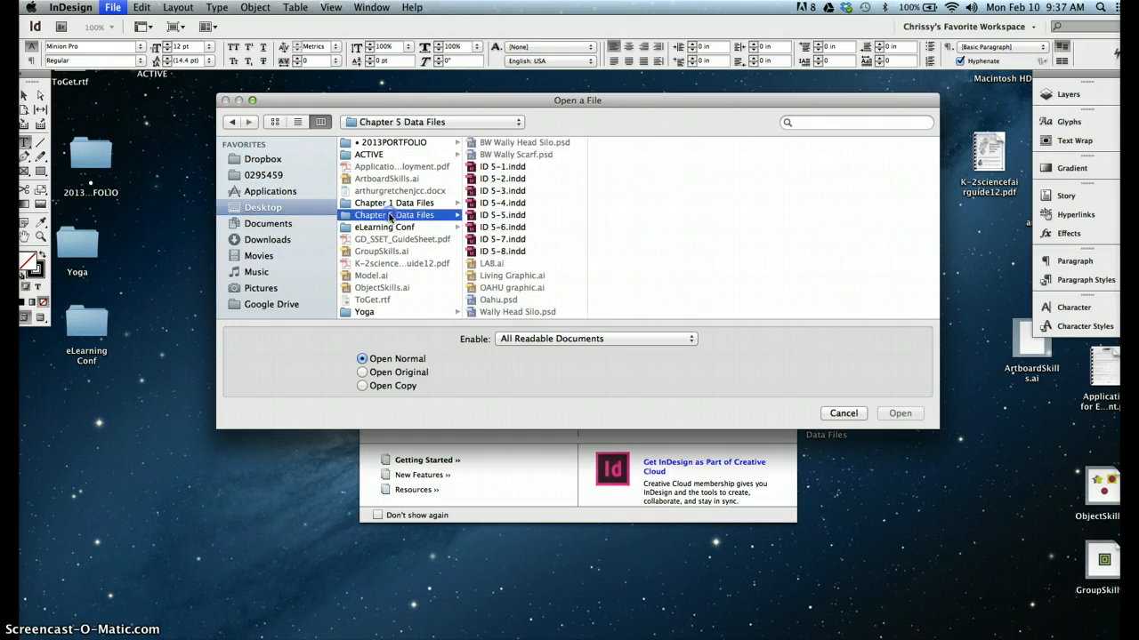
{"action": "left_click", "coordinate": [509, 192]}
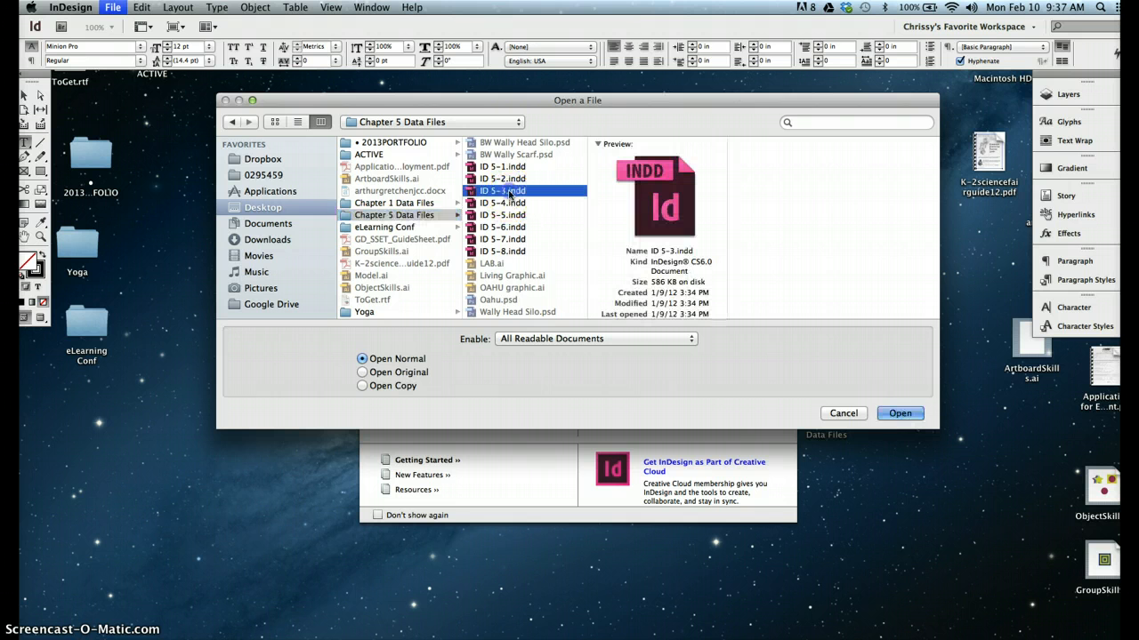
{"action": "left_click", "coordinate": [903, 414]}
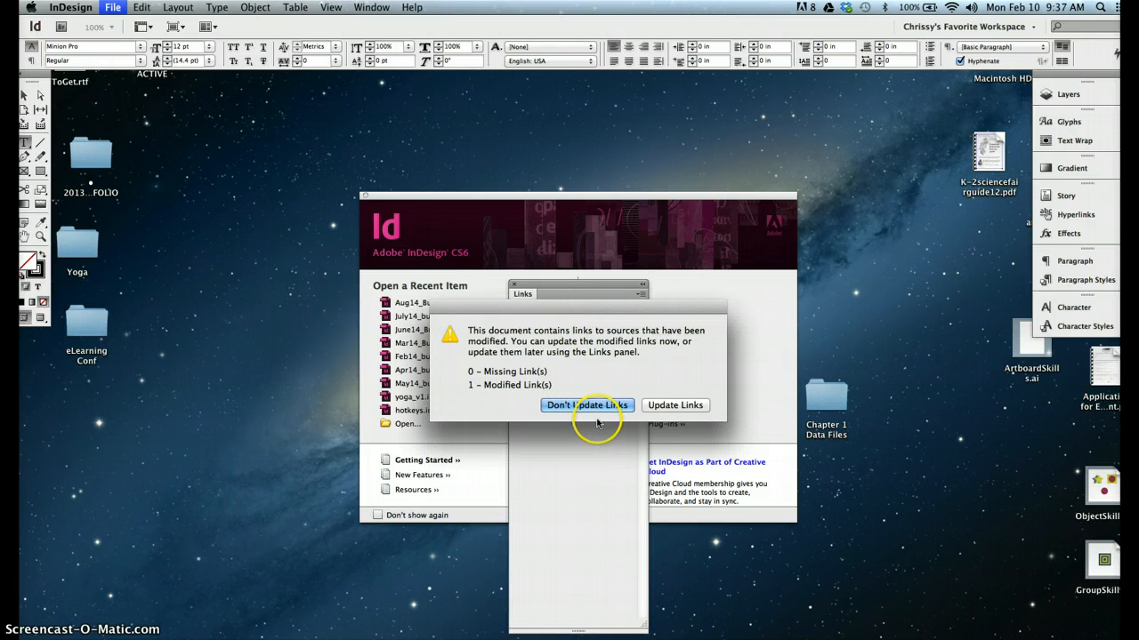
{"action": "left_click", "coordinate": [675, 405]}
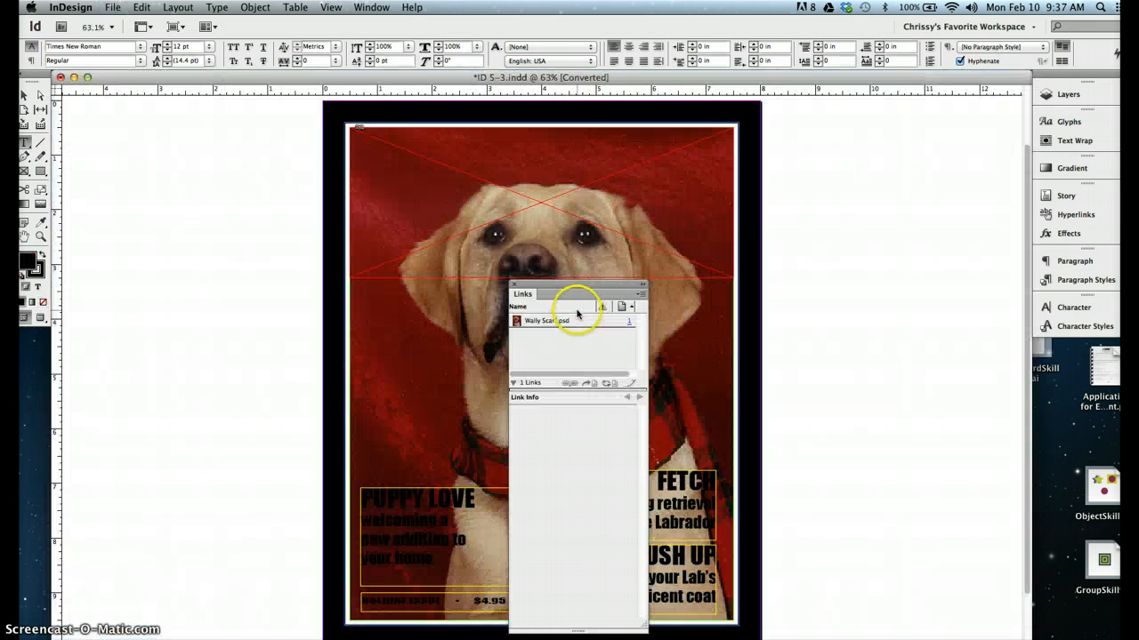
Switch to the Essentials workspace and enlarge the Swatches panel to show more of its swatch list.
{"action": "left_click_drag", "start_coordinate": [562, 292], "coordinate": [923, 120]}
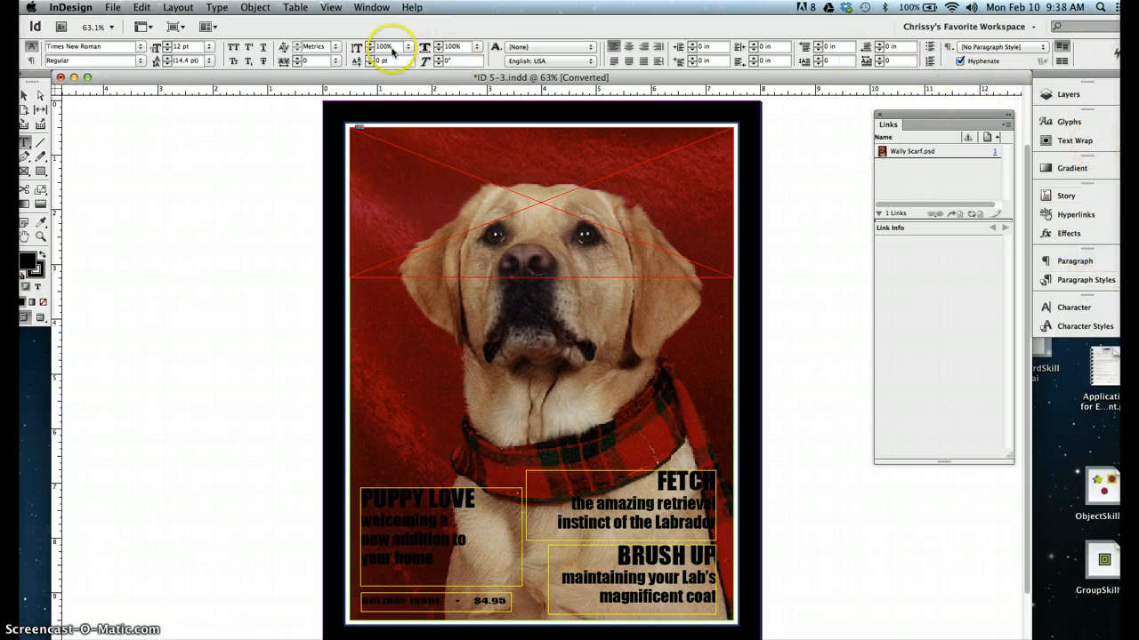
{"action": "left_click", "coordinate": [974, 26]}
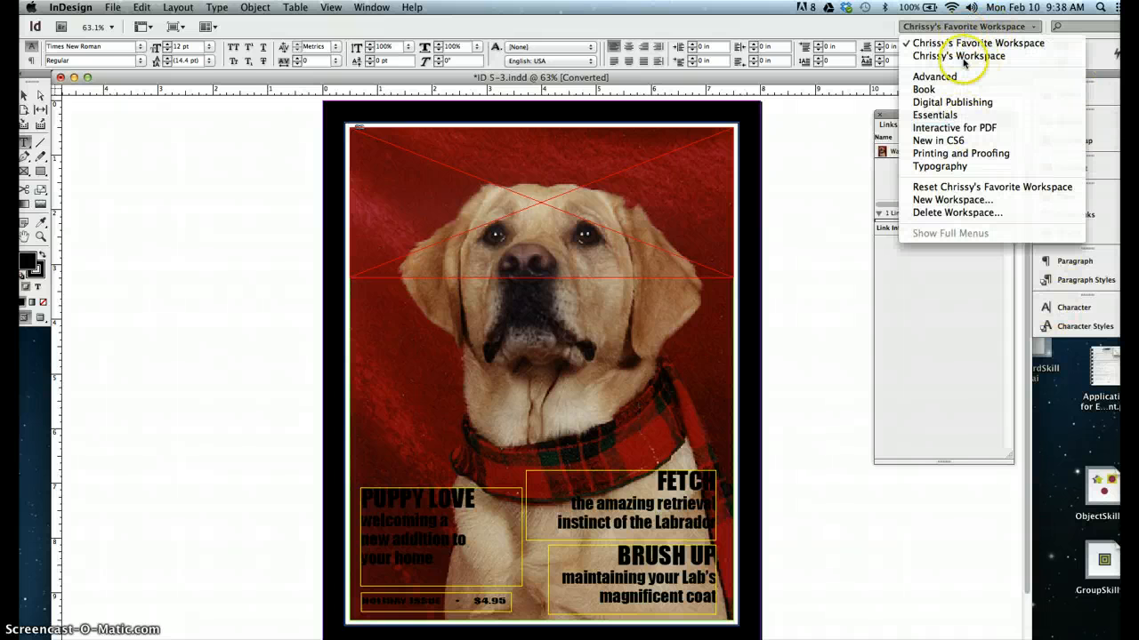
{"action": "left_click", "coordinate": [935, 115]}
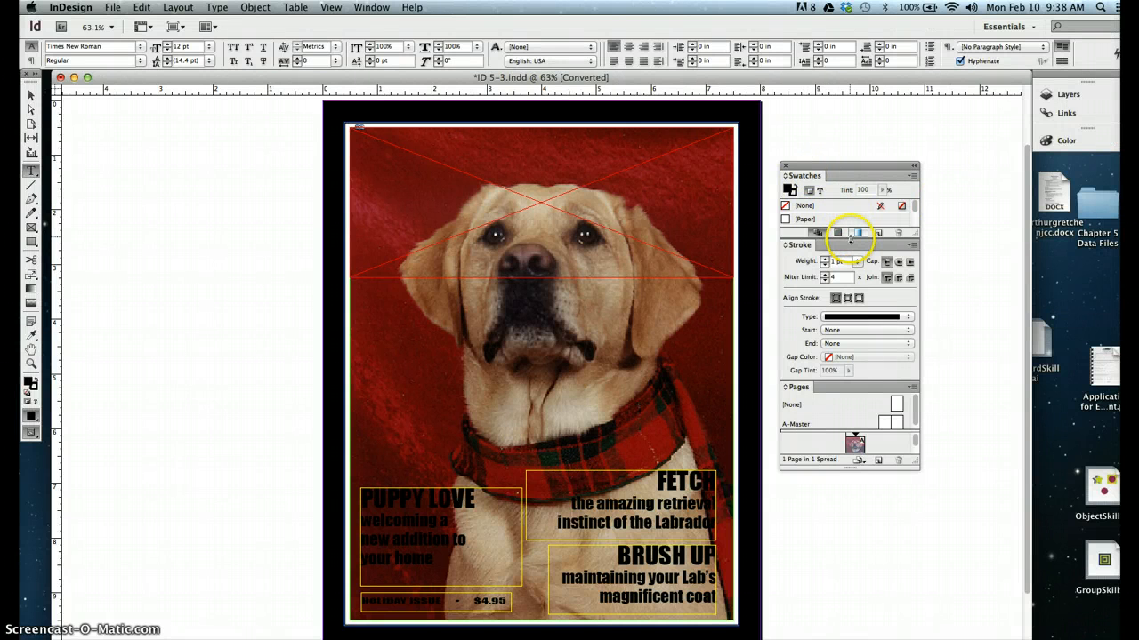
{"action": "mouse_move", "coordinate": [850, 239]}
{"action": "left_mouse_down"}
{"action": "mouse_move", "coordinate": [849, 356]}
{"action": "mouse_move", "coordinate": [849, 343]}
{"action": "left_mouse_up"}
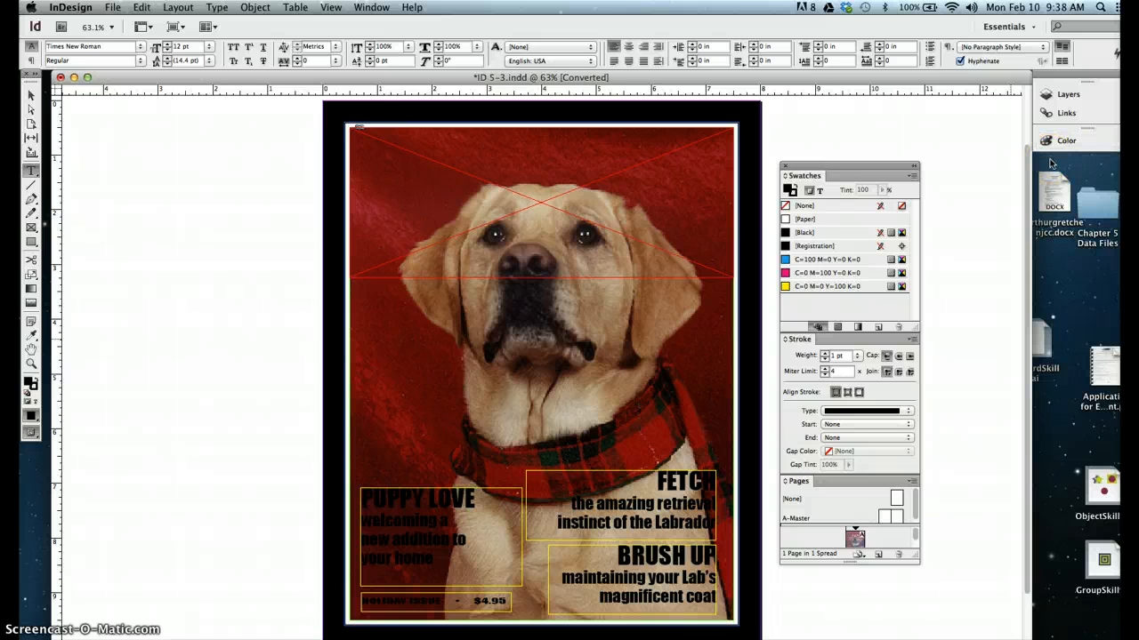
Start a new CMYK process color swatch with the custom name Pink instead of its color values.
{"action": "left_click", "coordinate": [912, 175]}
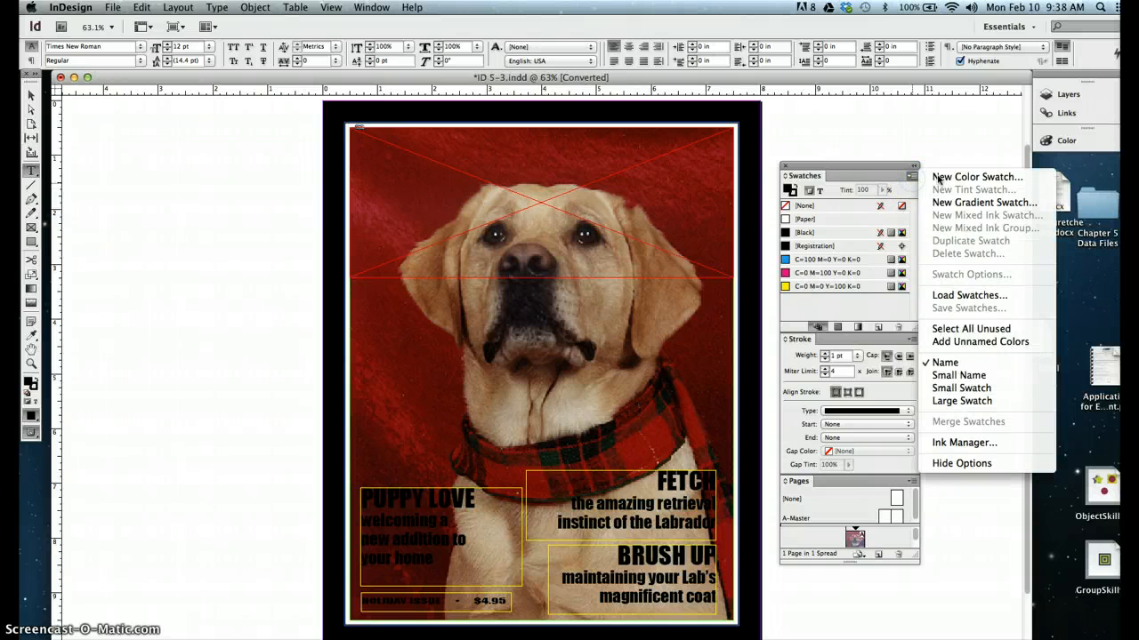
{"action": "left_click", "coordinate": [948, 178]}
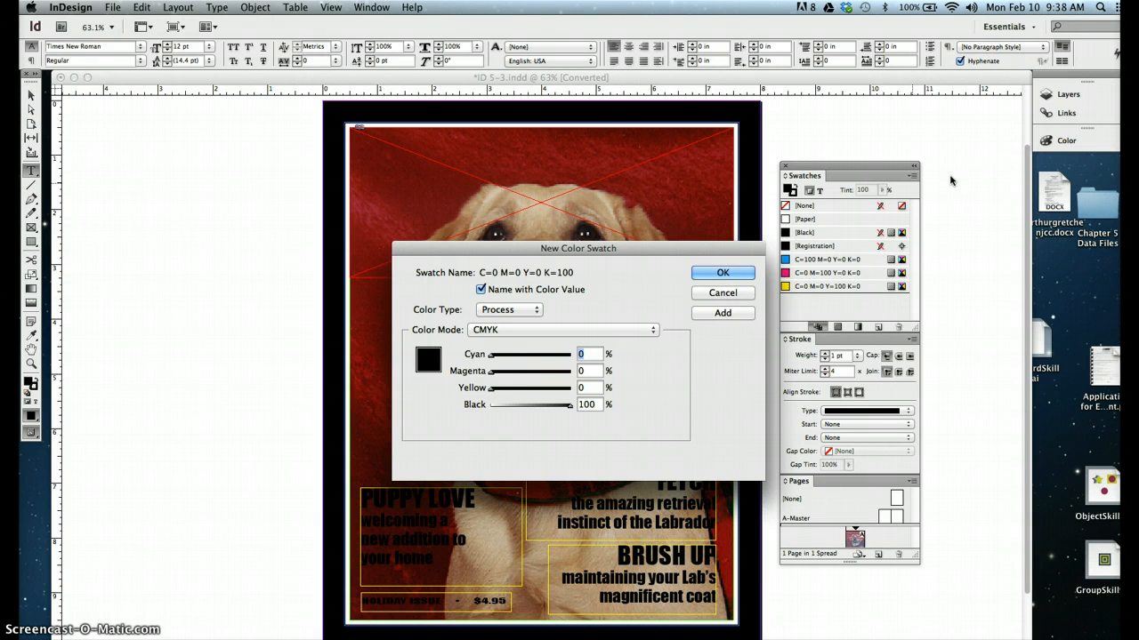
{"action": "left_click", "coordinate": [503, 310]}
{"action": "left_click", "coordinate": [503, 311]}
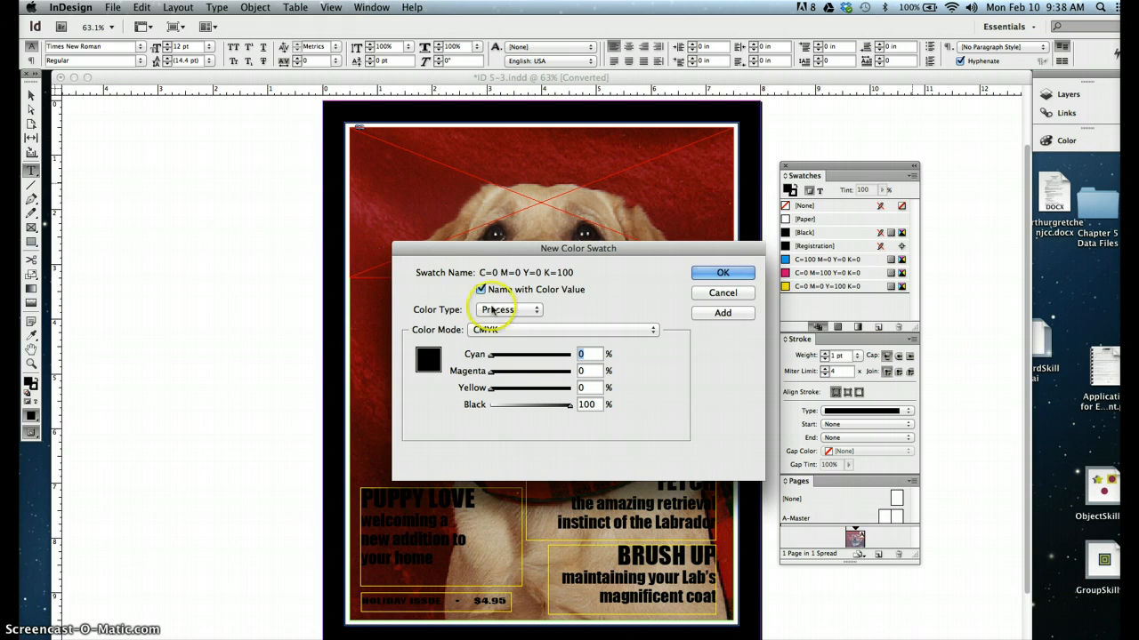
{"action": "left_click", "coordinate": [481, 290]}
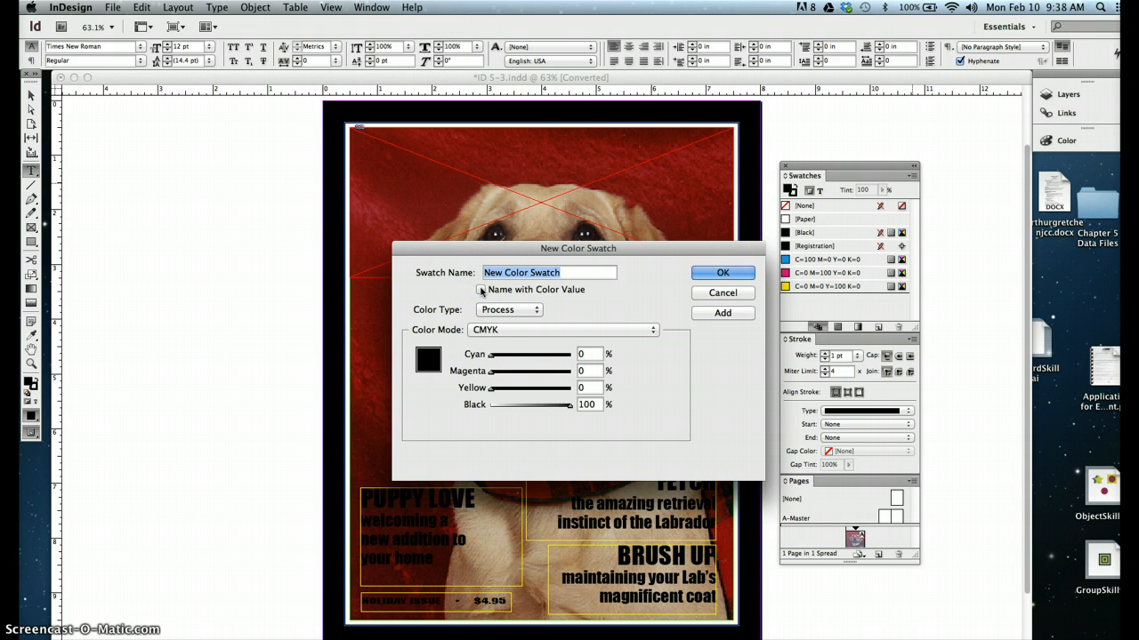
{"action": "type", "text": "Pink"}
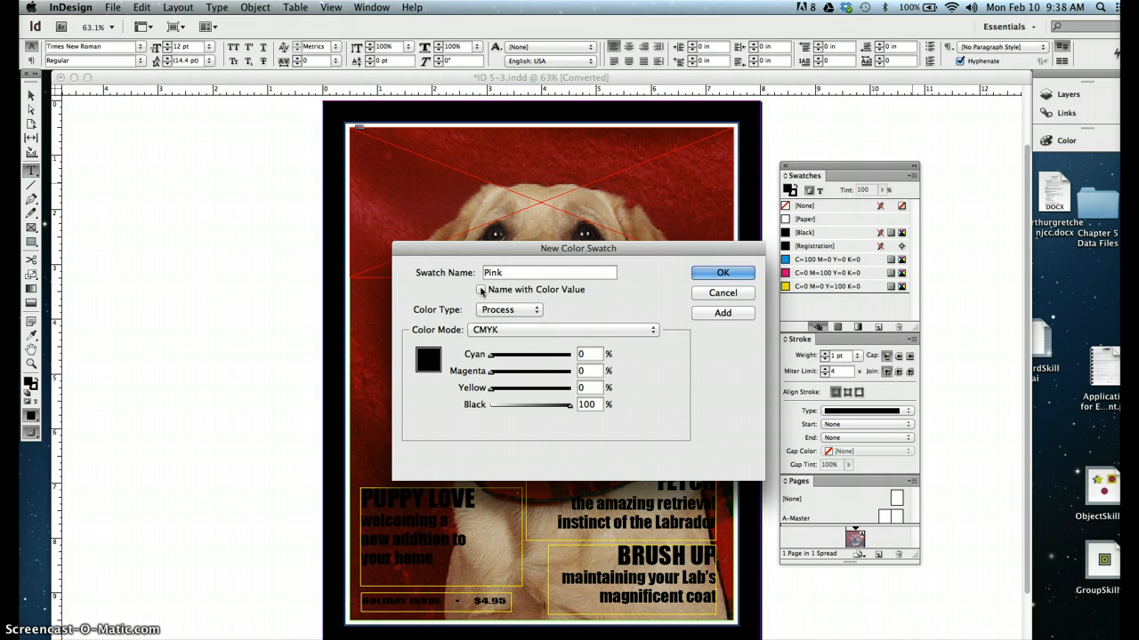
Set the Pink swatch to 15% cyan, 70% magenta, 10% yellow and 0% black, and create it.
{"action": "left_click", "coordinate": [592, 355]}
{"action": "key", "text": "Tab"}
{"action": "key", "text": "Tab"}
{"action": "type", "text": "10"}
{"action": "key", "text": "Tab"}
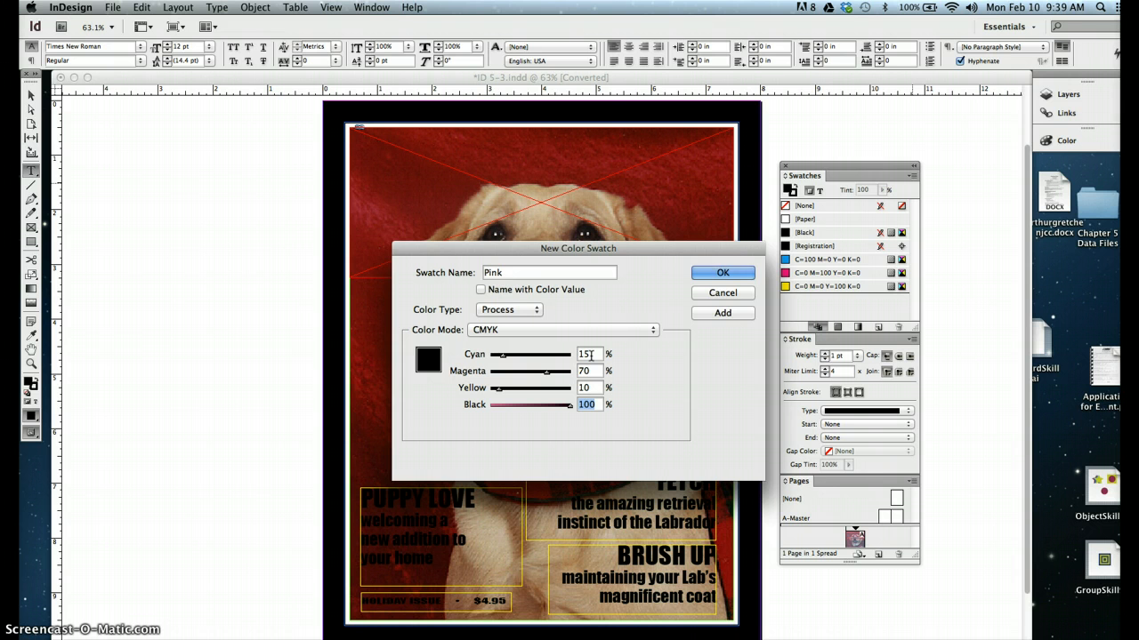
{"action": "type", "text": "0"}
{"action": "left_click", "coordinate": [722, 272]}
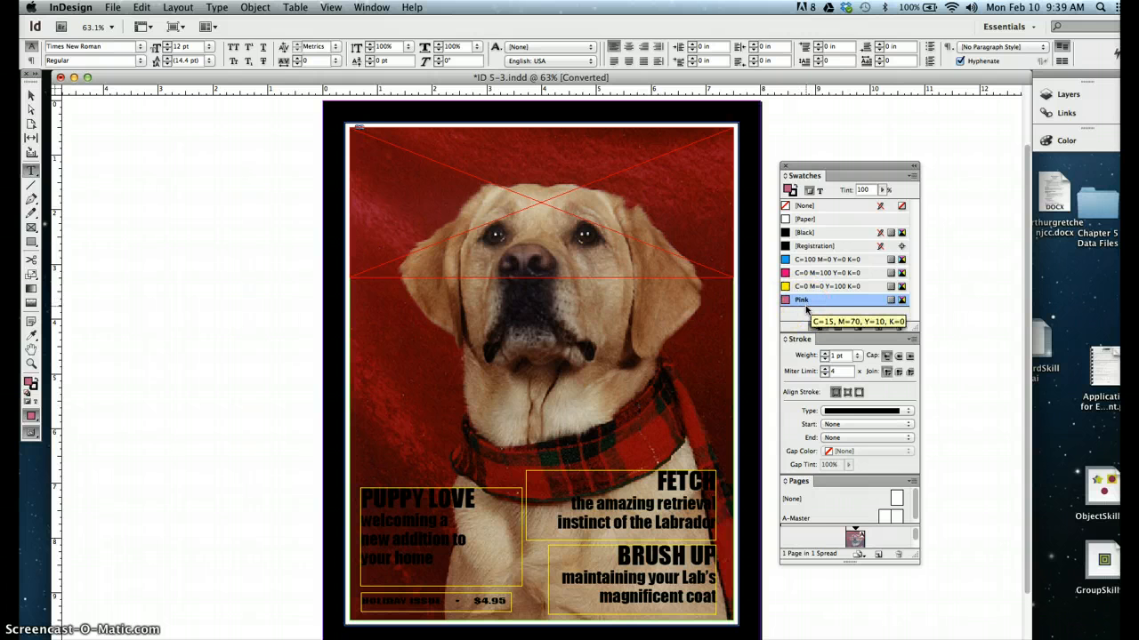
Dock the Color panel beneath the Pages panel, with the whole group moved up, and switch it to CMYK sliders.
{"action": "left_click", "coordinate": [1064, 141]}
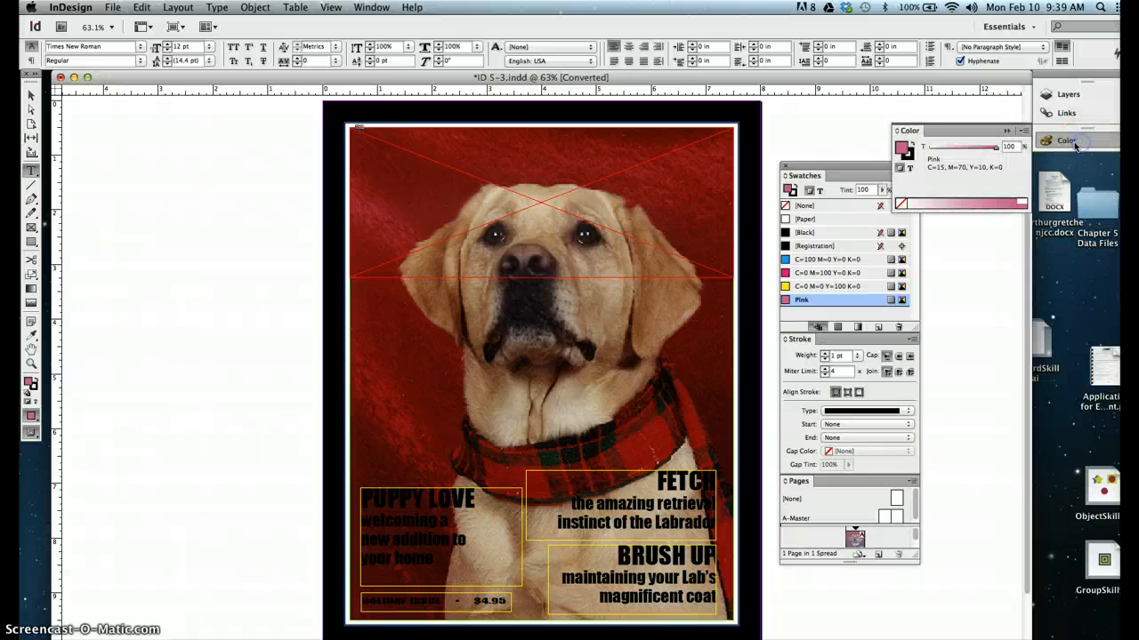
{"action": "mouse_move", "coordinate": [913, 132]}
{"action": "left_mouse_down"}
{"action": "mouse_move", "coordinate": [831, 226]}
{"action": "mouse_move", "coordinate": [809, 343]}
{"action": "mouse_move", "coordinate": [794, 331]}
{"action": "mouse_move", "coordinate": [790, 348]}
{"action": "mouse_move", "coordinate": [809, 569]}
{"action": "mouse_move", "coordinate": [796, 302]}
{"action": "mouse_move", "coordinate": [803, 559]}
{"action": "left_mouse_up"}
{"action": "left_click", "coordinate": [803, 559]}
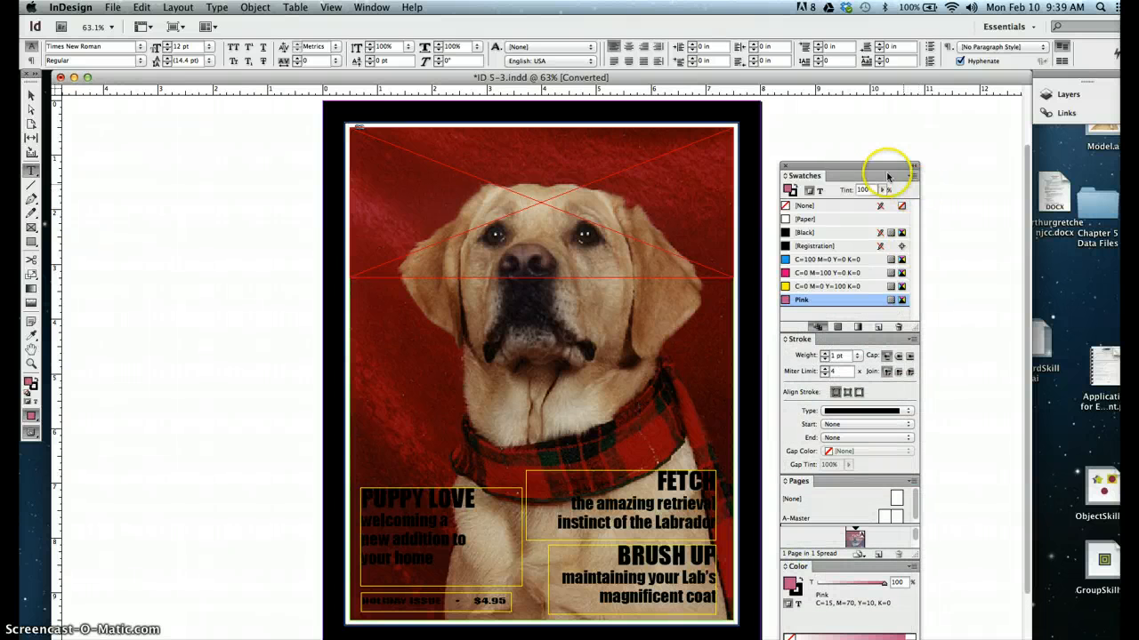
{"action": "left_click_drag", "start_coordinate": [881, 168], "coordinate": [881, 109]}
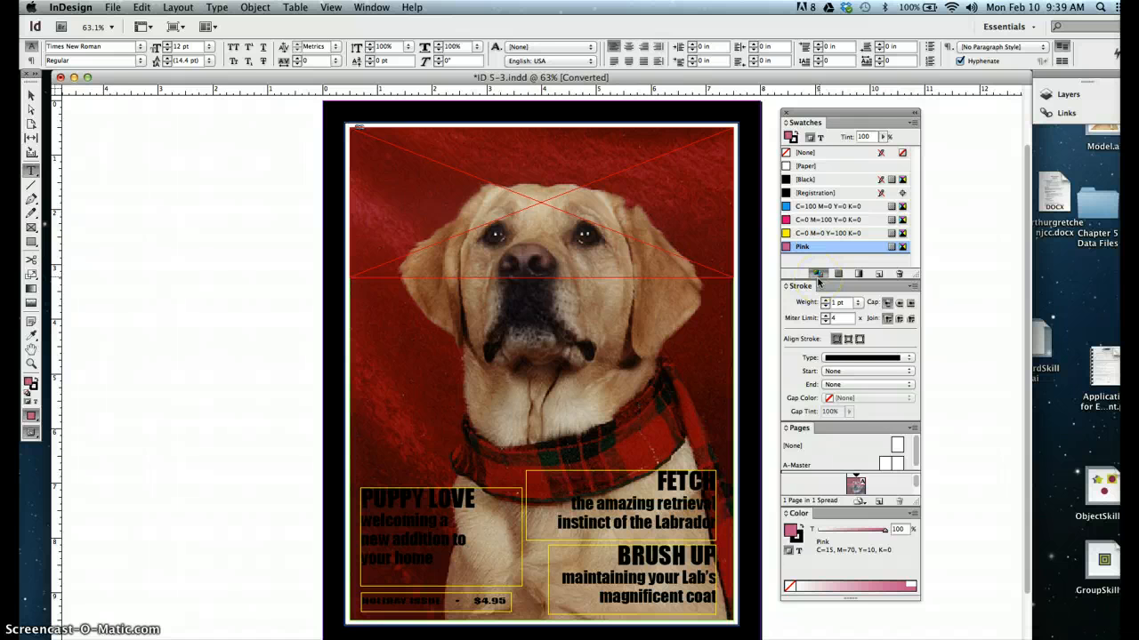
{"action": "left_click", "coordinate": [913, 514]}
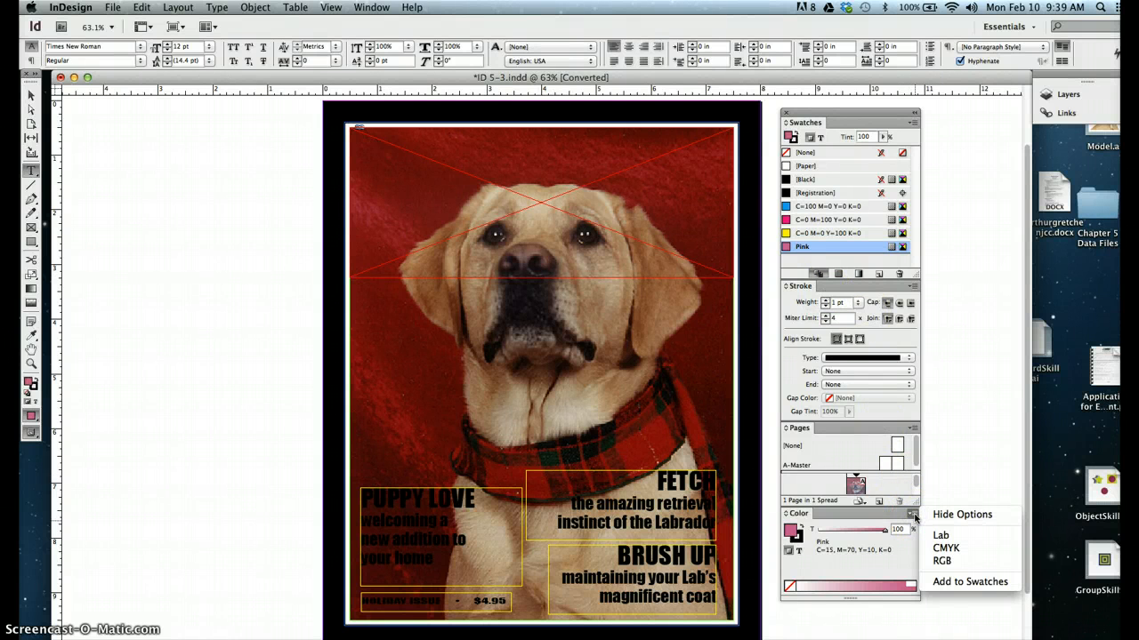
{"action": "left_click", "coordinate": [945, 549]}
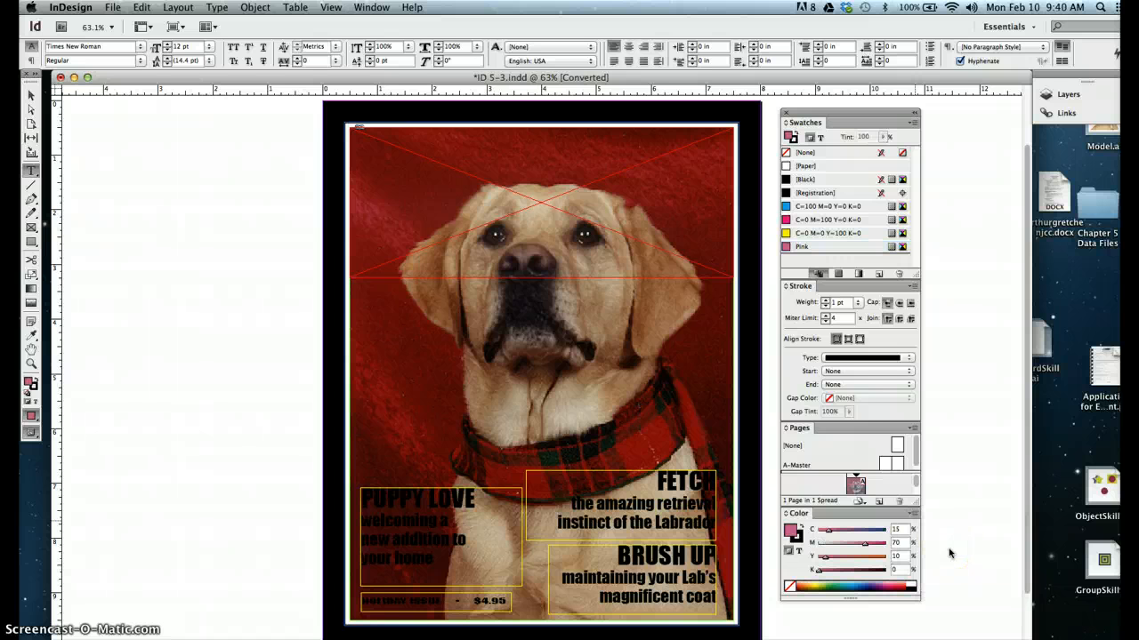
{"action": "left_click", "coordinate": [790, 531]}
{"action": "double_click", "coordinate": [789, 531]}
{"action": "left_click", "coordinate": [738, 385]}
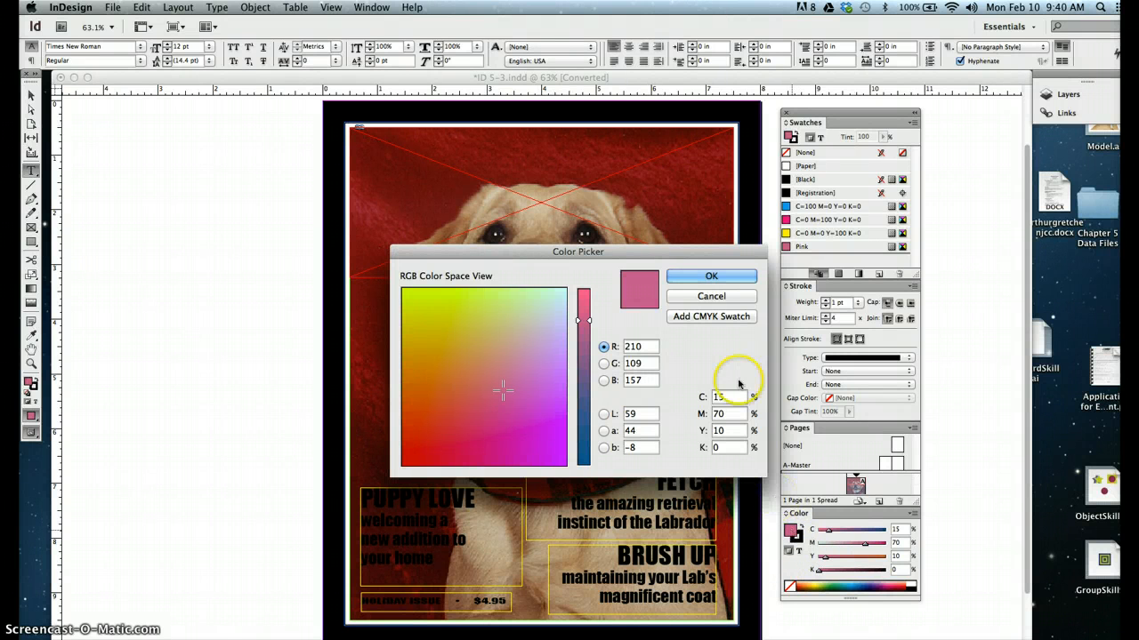
{"action": "left_click", "coordinate": [733, 277]}
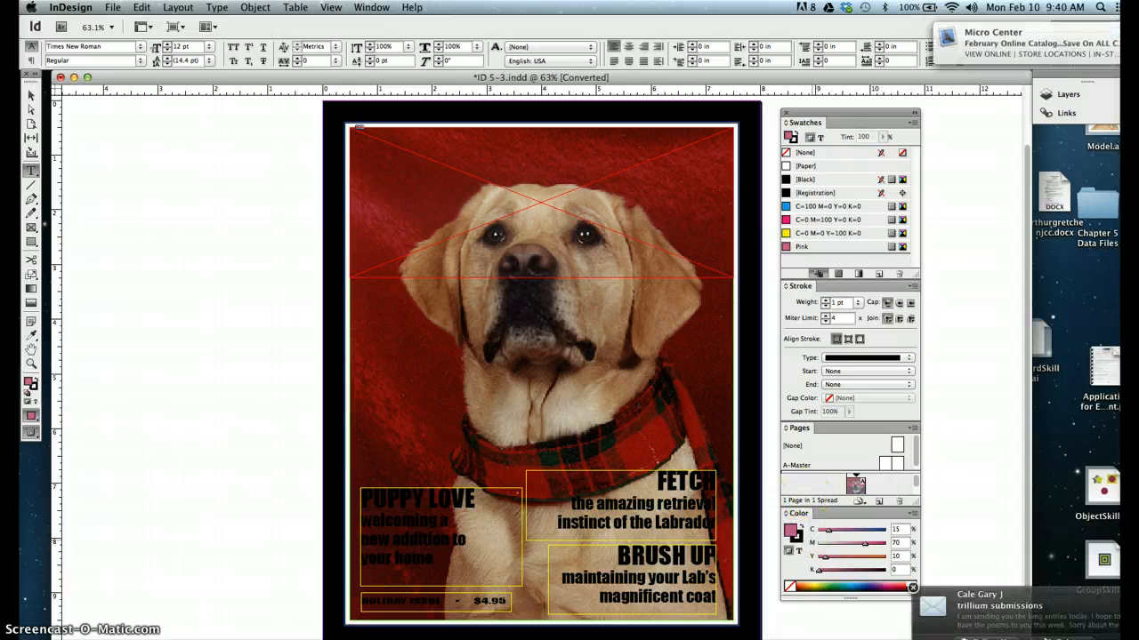
{"action": "left_click", "coordinate": [912, 588]}
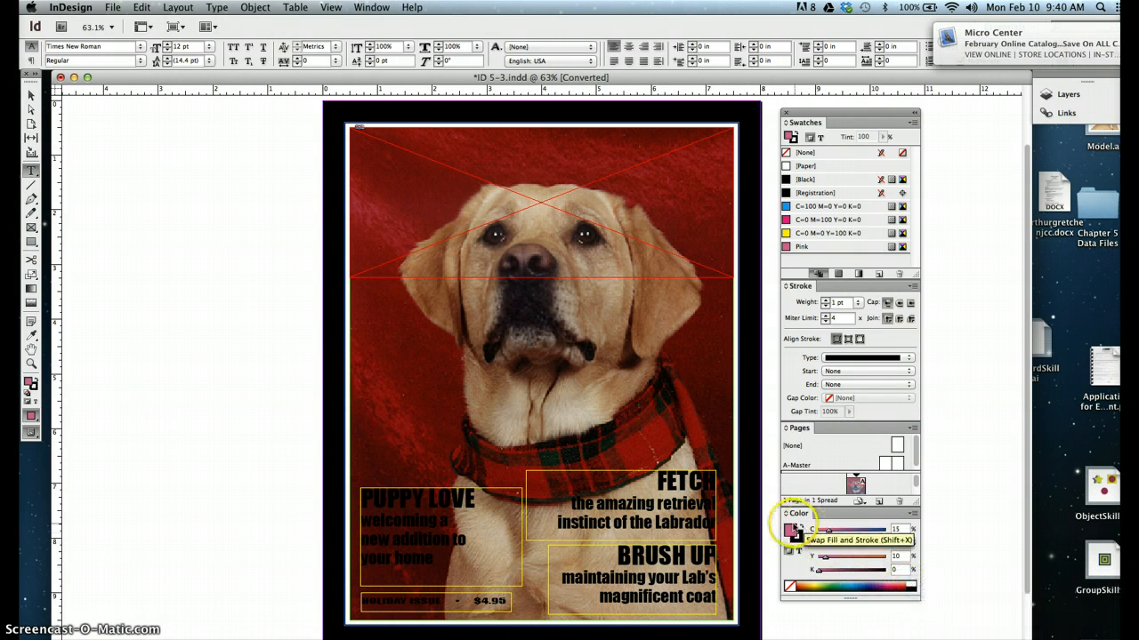
{"action": "left_click", "coordinate": [797, 538]}
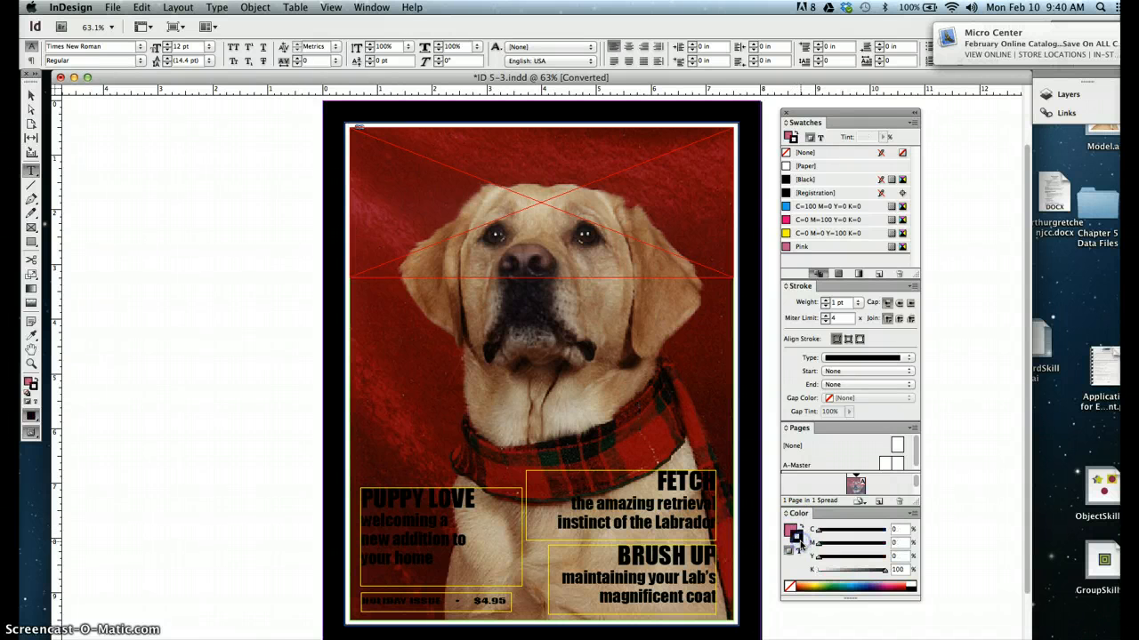
Mix a light blue fill of C=50 M=10 Y=0 K=0 in the Color panel and add it to the Swatches panel.
{"action": "left_click", "coordinate": [789, 529]}
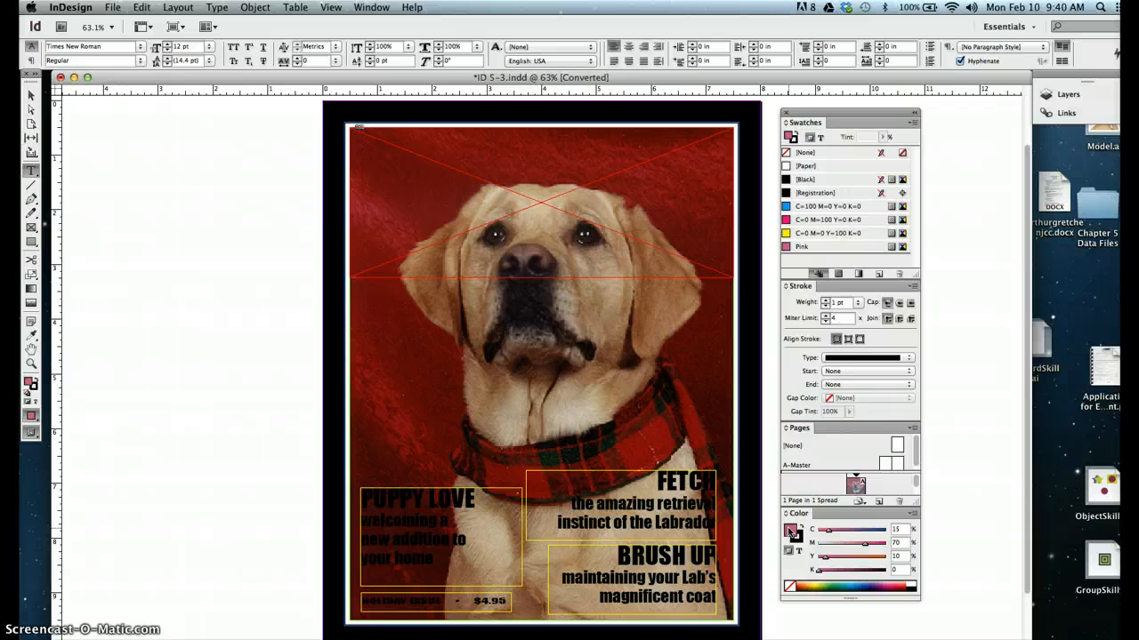
{"action": "left_click_drag", "start_coordinate": [824, 531], "coordinate": [850, 531]}
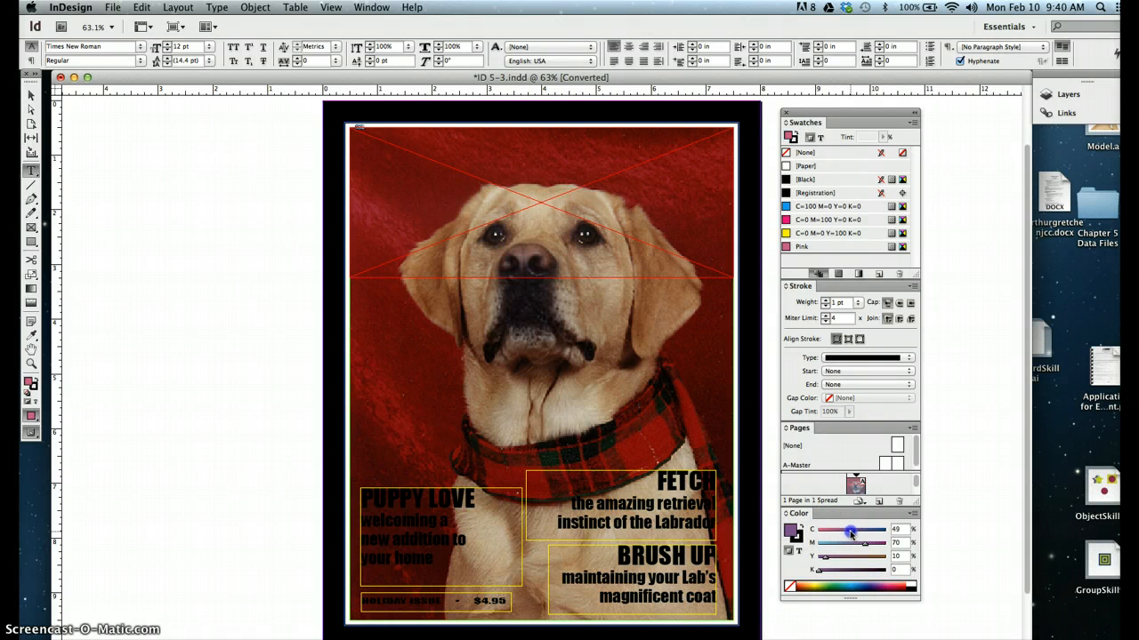
{"action": "left_click", "coordinate": [895, 530]}
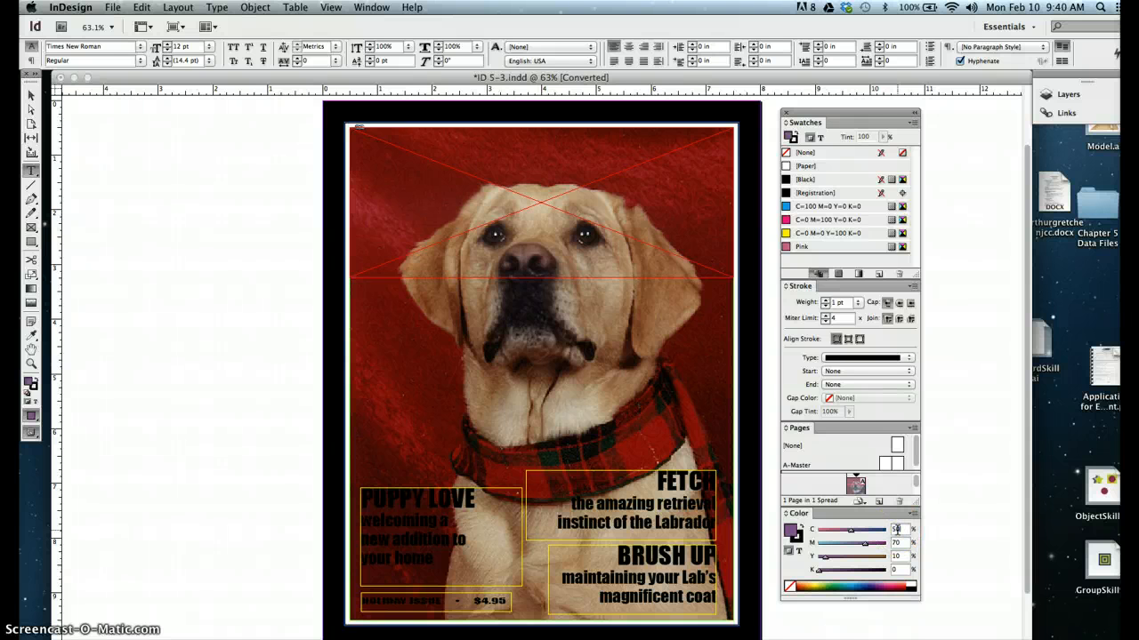
{"action": "left_click_drag", "start_coordinate": [865, 545], "coordinate": [826, 550]}
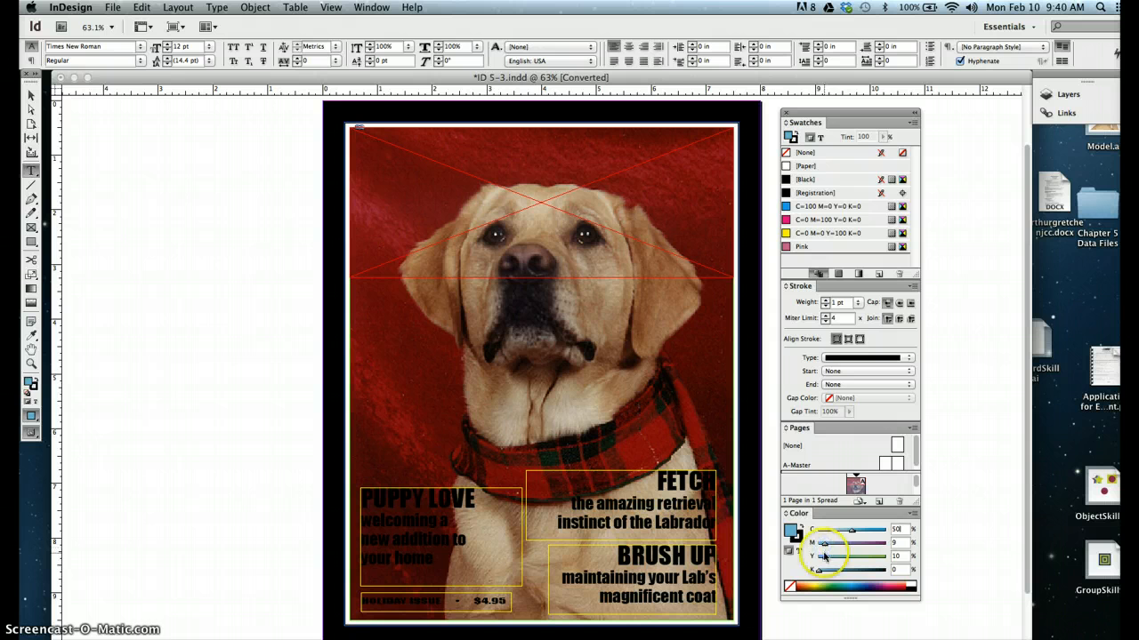
{"action": "left_click", "coordinate": [897, 542]}
{"action": "key", "text": "BackSpace"}
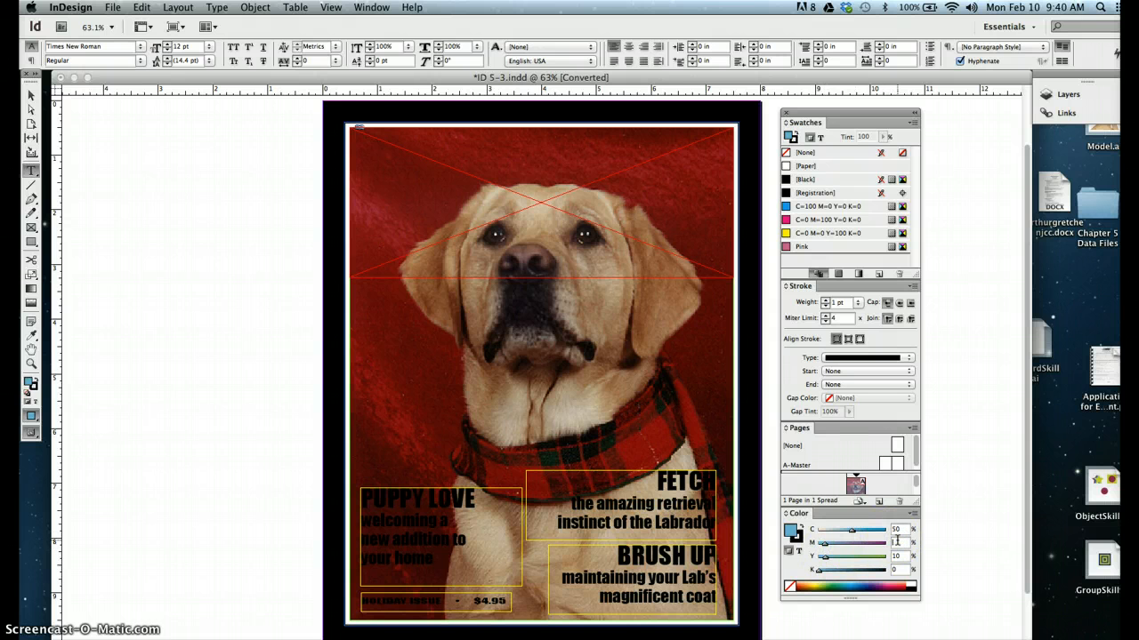
{"action": "type", "text": "1"}
{"action": "type", "text": "0"}
{"action": "left_click", "coordinate": [898, 555]}
{"action": "type", "text": "0"}
{"action": "key", "text": "Tab"}
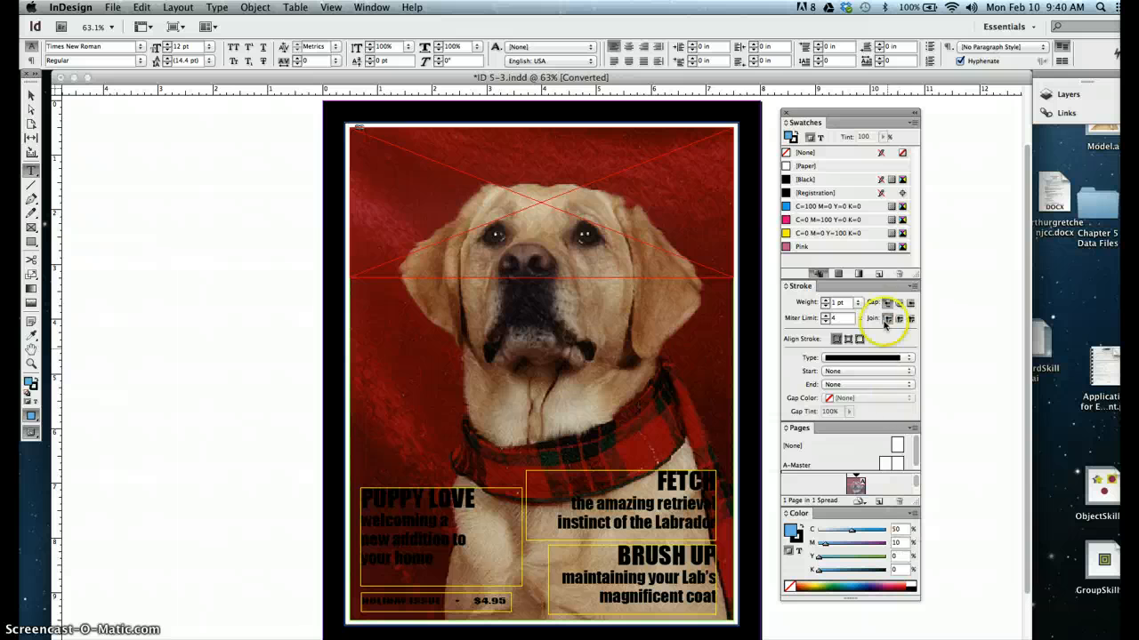
{"action": "left_click_drag", "start_coordinate": [793, 534], "coordinate": [822, 262]}
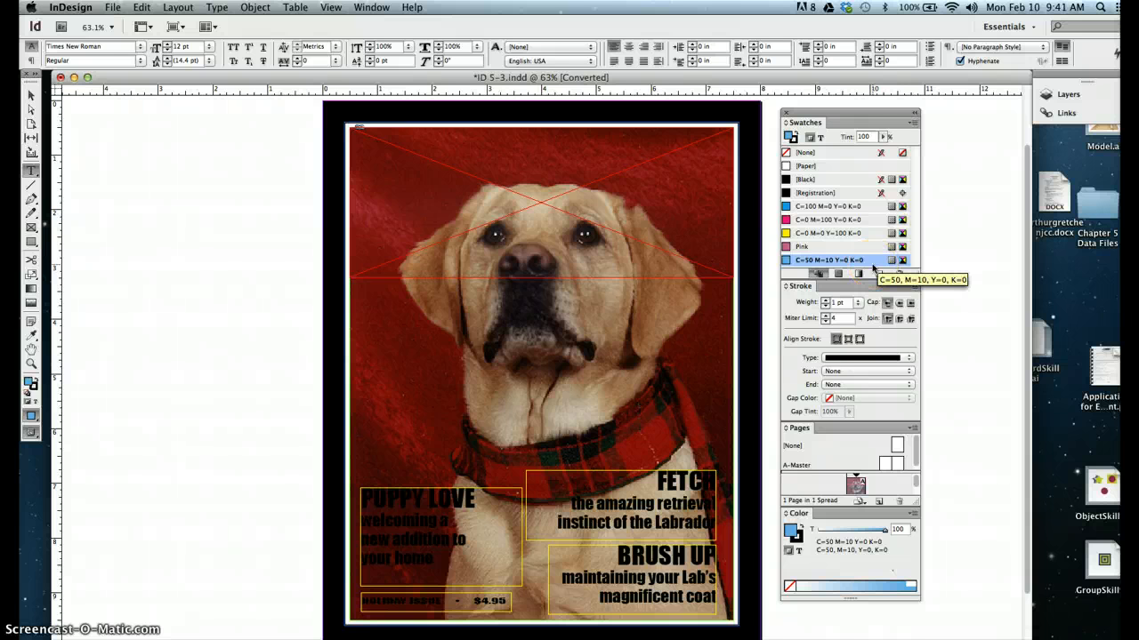
Create a new tint swatch at 35% from the C=50 M=10 Y=0 K=0 light blue swatch.
{"action": "left_click", "coordinate": [915, 125]}
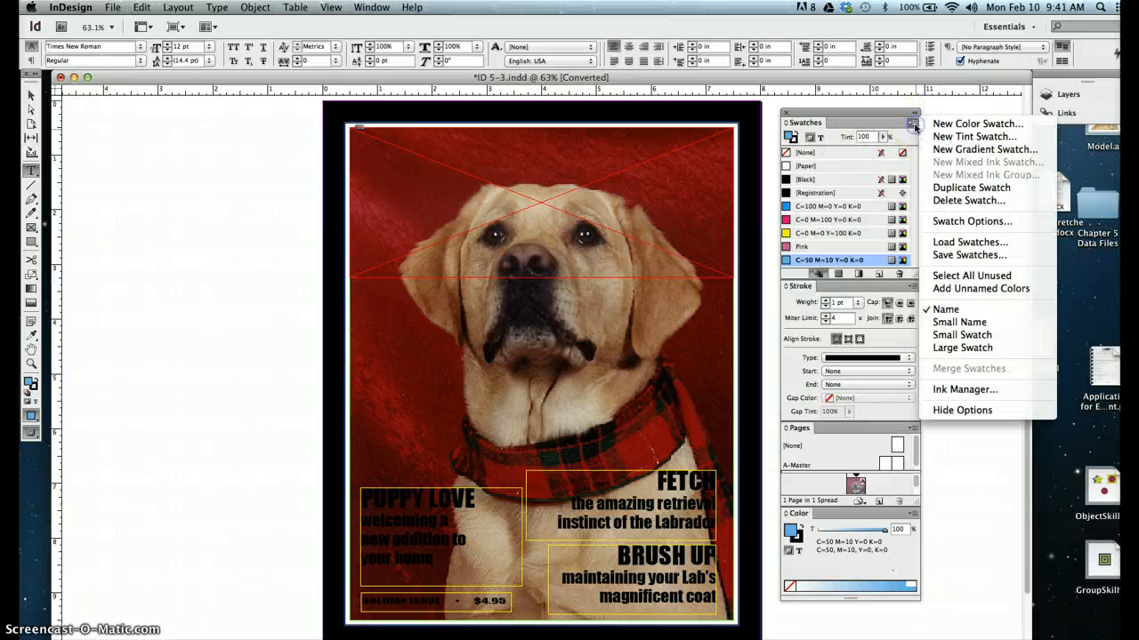
{"action": "left_click", "coordinate": [934, 137]}
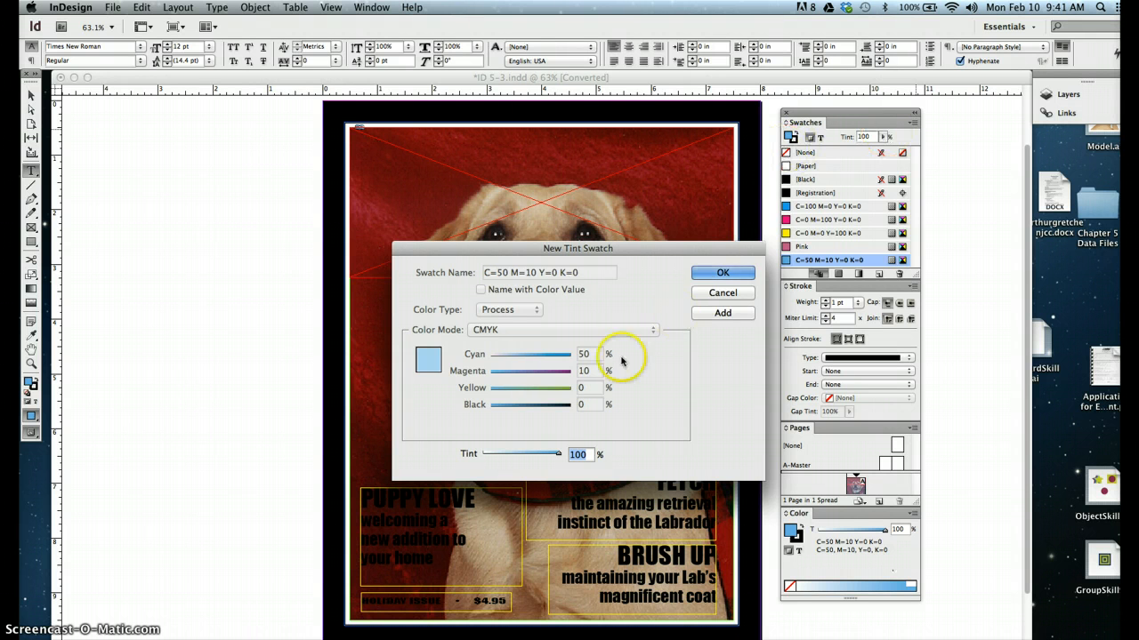
{"action": "left_click", "coordinate": [573, 453]}
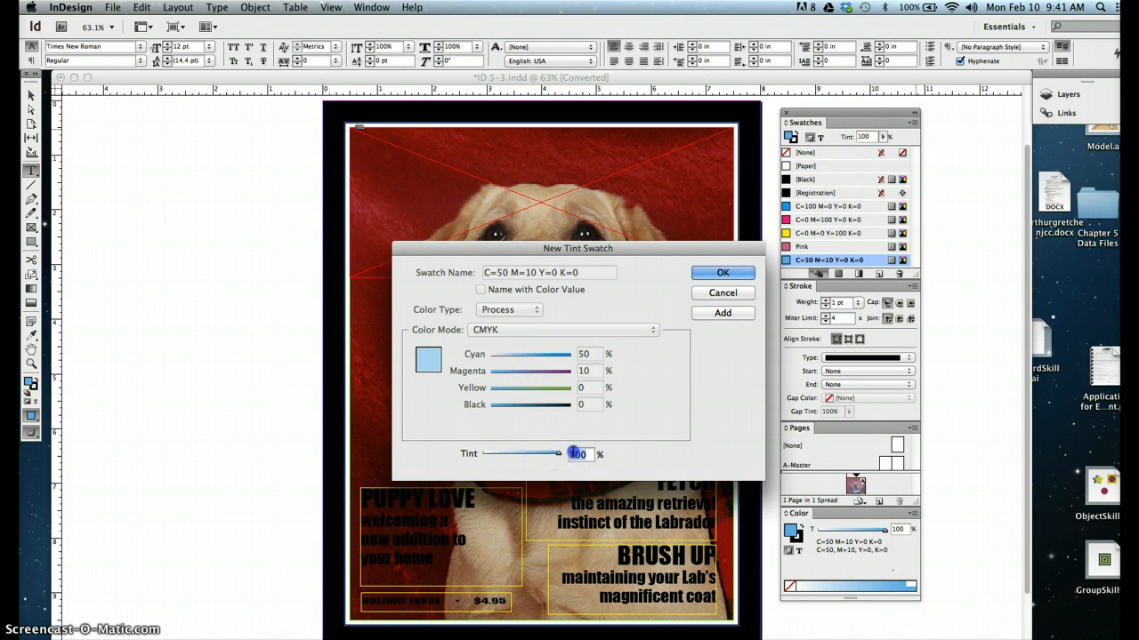
{"action": "type", "text": "35"}
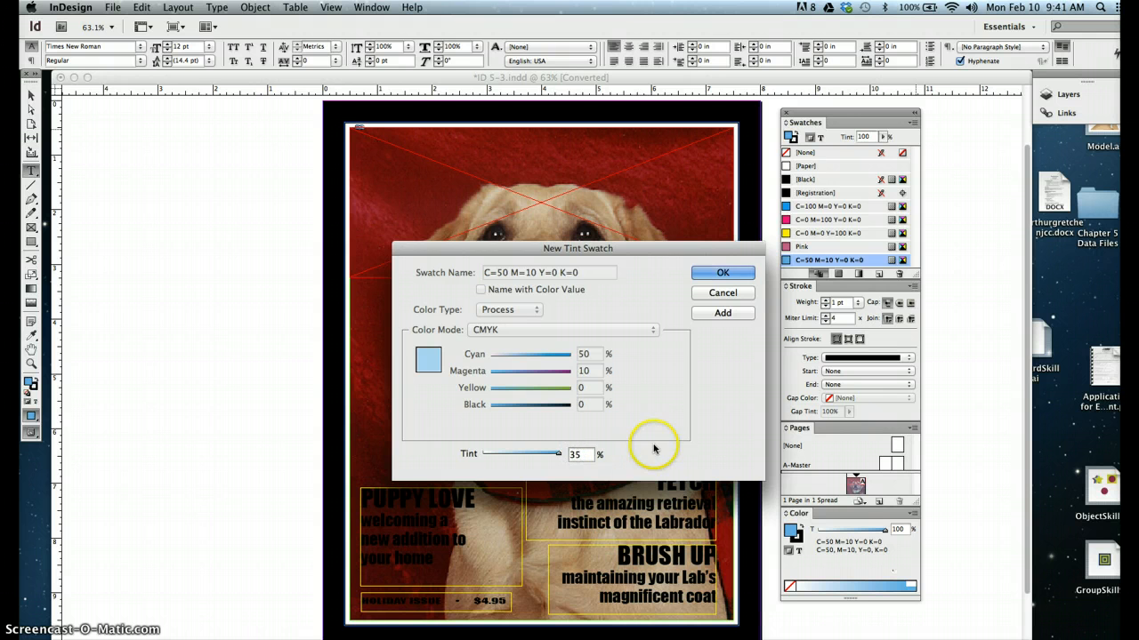
{"action": "left_click", "coordinate": [723, 273]}
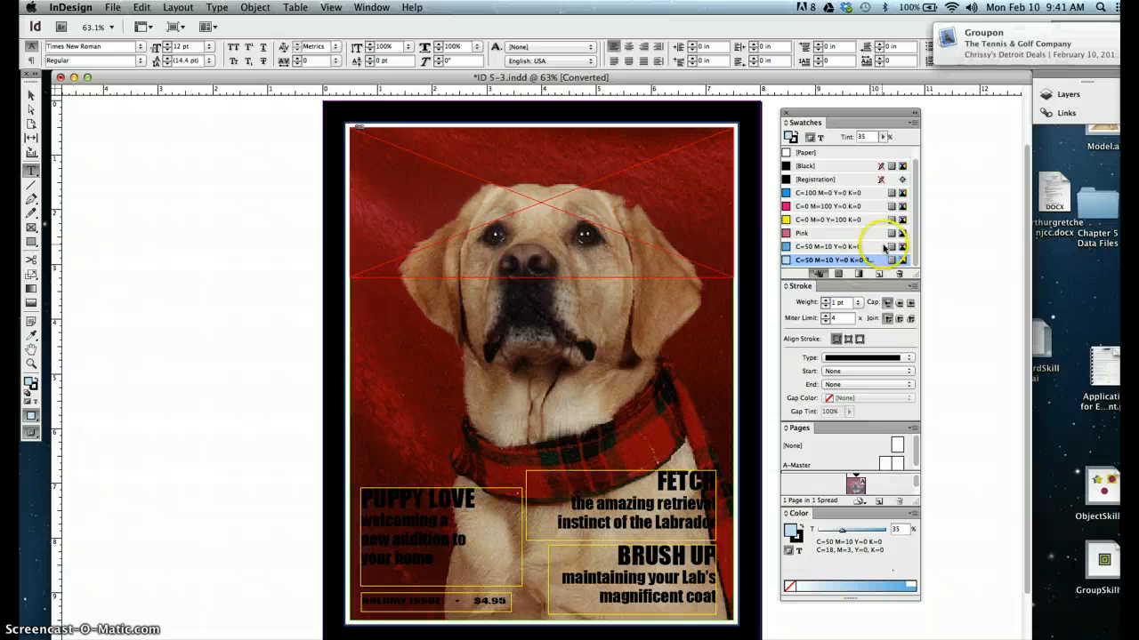
Duplicate the Text layer and rename the copy Colored Text.
{"action": "left_click", "coordinate": [1069, 95]}
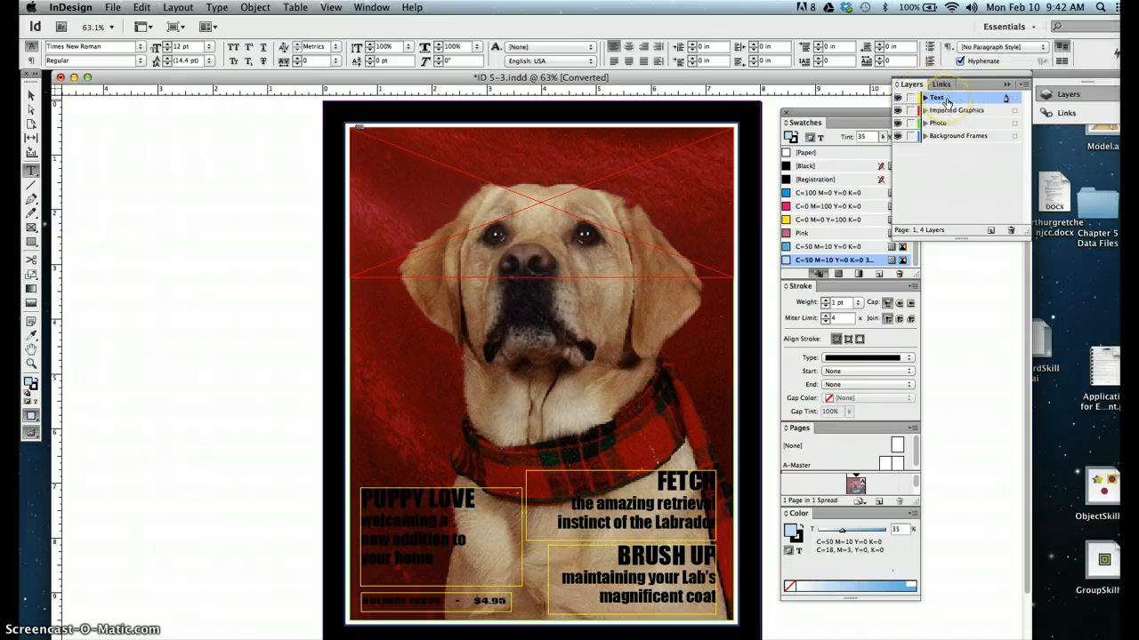
{"action": "left_click", "coordinate": [1023, 85]}
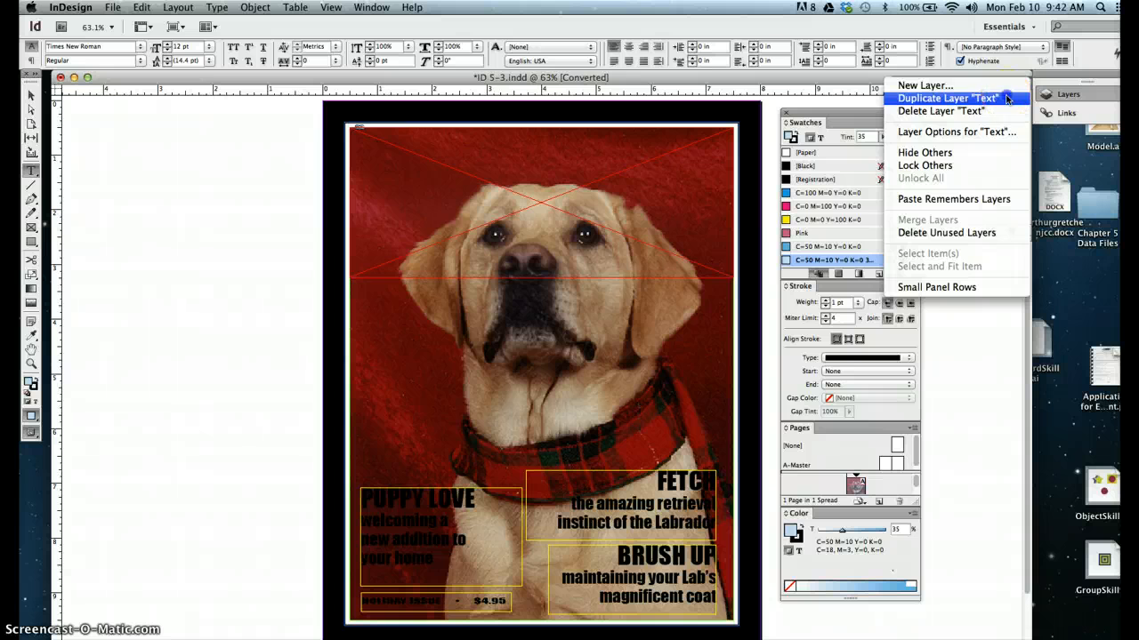
{"action": "left_click", "coordinate": [1007, 98]}
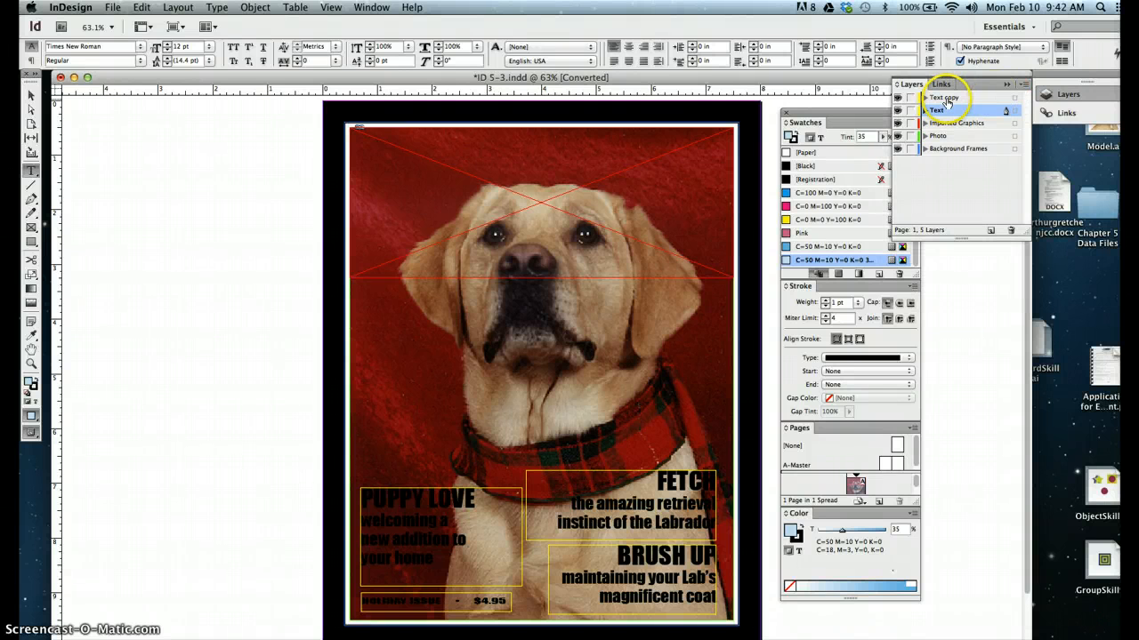
{"action": "left_click", "coordinate": [945, 98]}
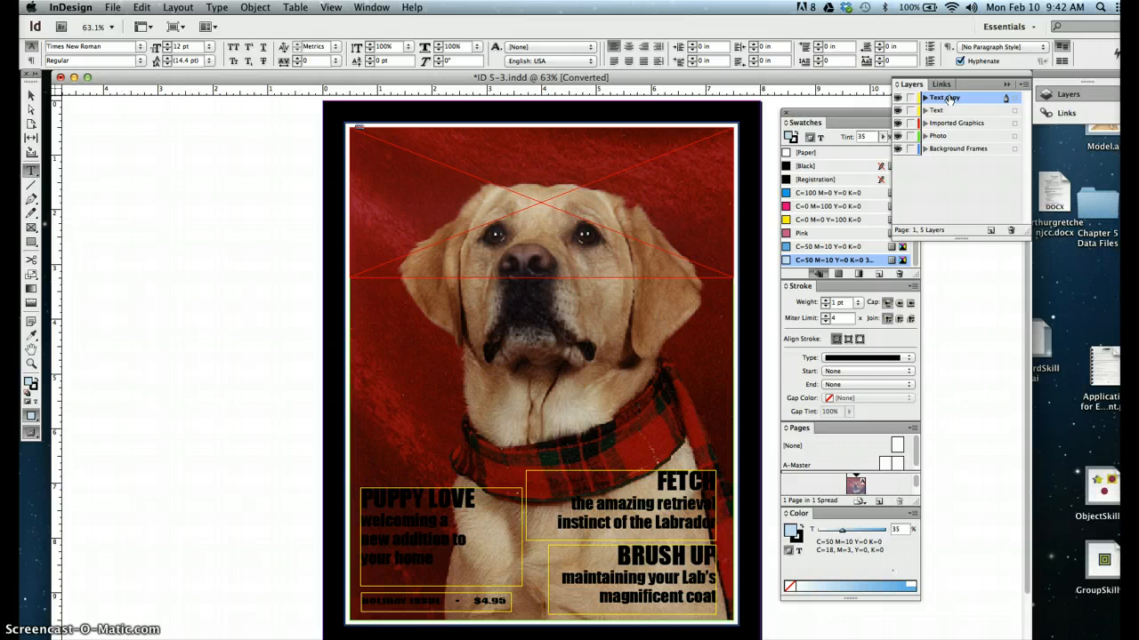
{"action": "left_click", "coordinate": [947, 98]}
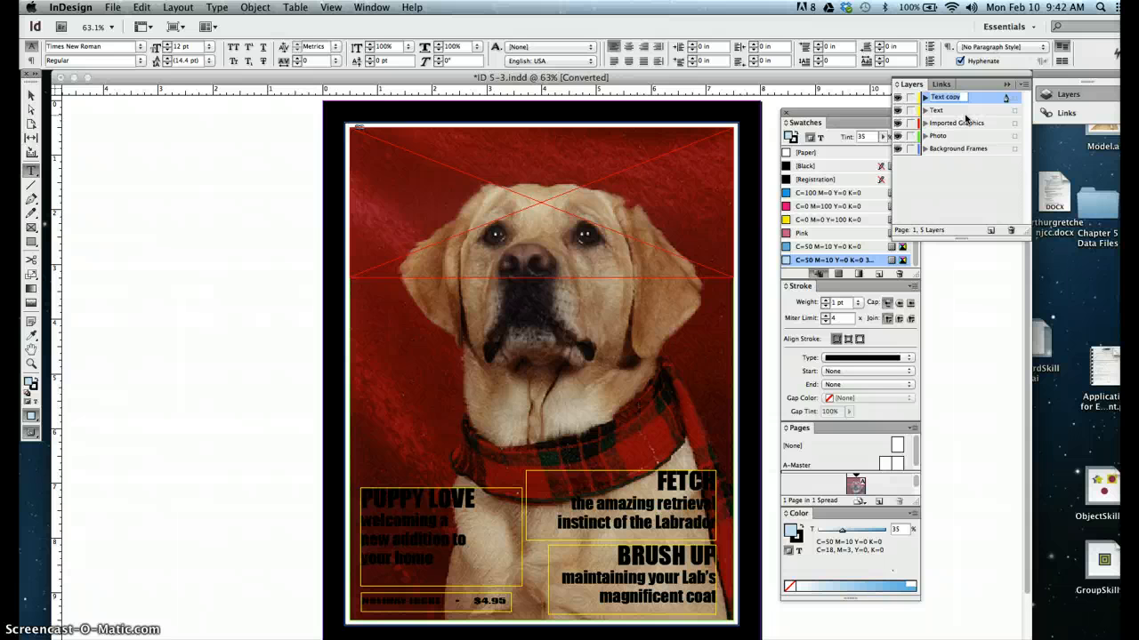
{"action": "type", "text": "Colored Text"}
{"action": "key", "text": "Return"}
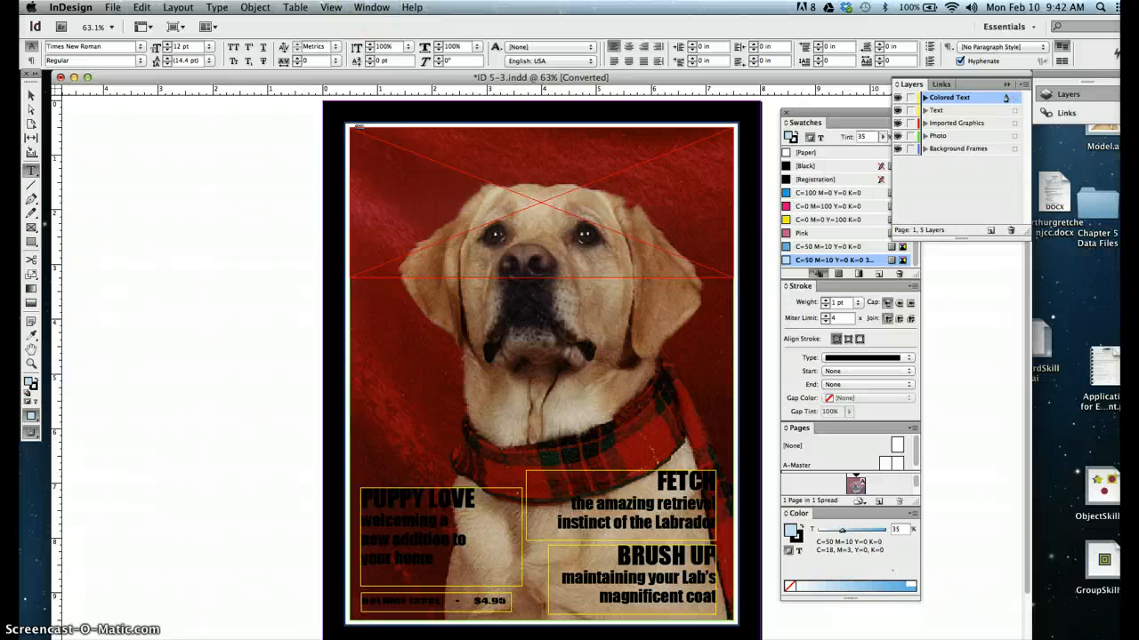
Hide the frame edges in the document view.
{"action": "left_click", "coordinate": [331, 7]}
{"action": "mouse_move", "coordinate": [360, 240]}
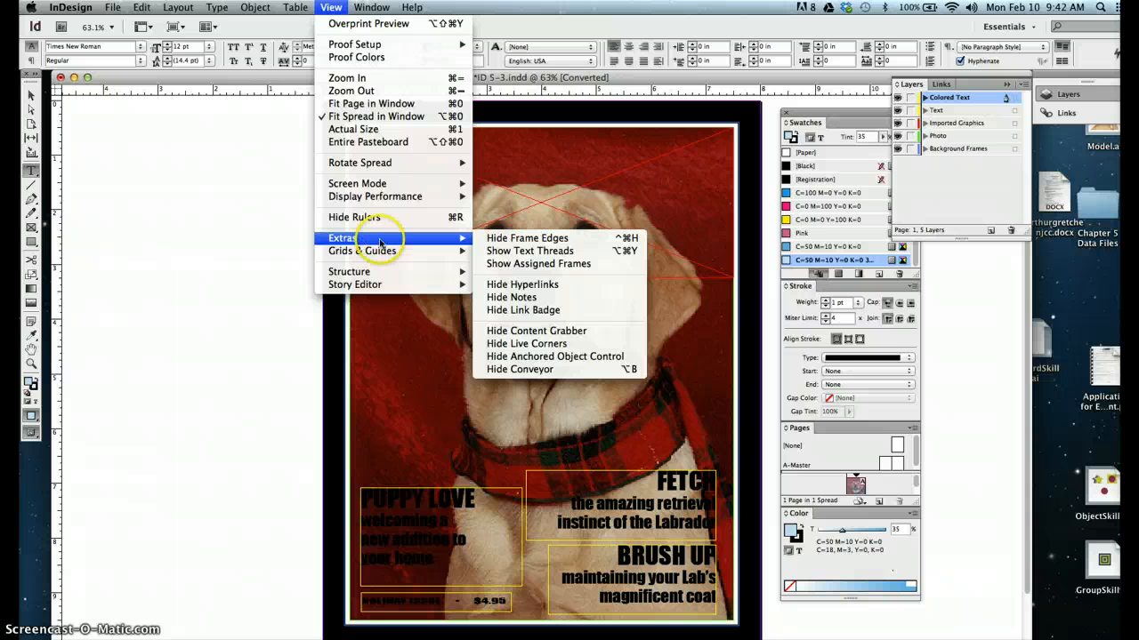
{"action": "left_click", "coordinate": [507, 237]}
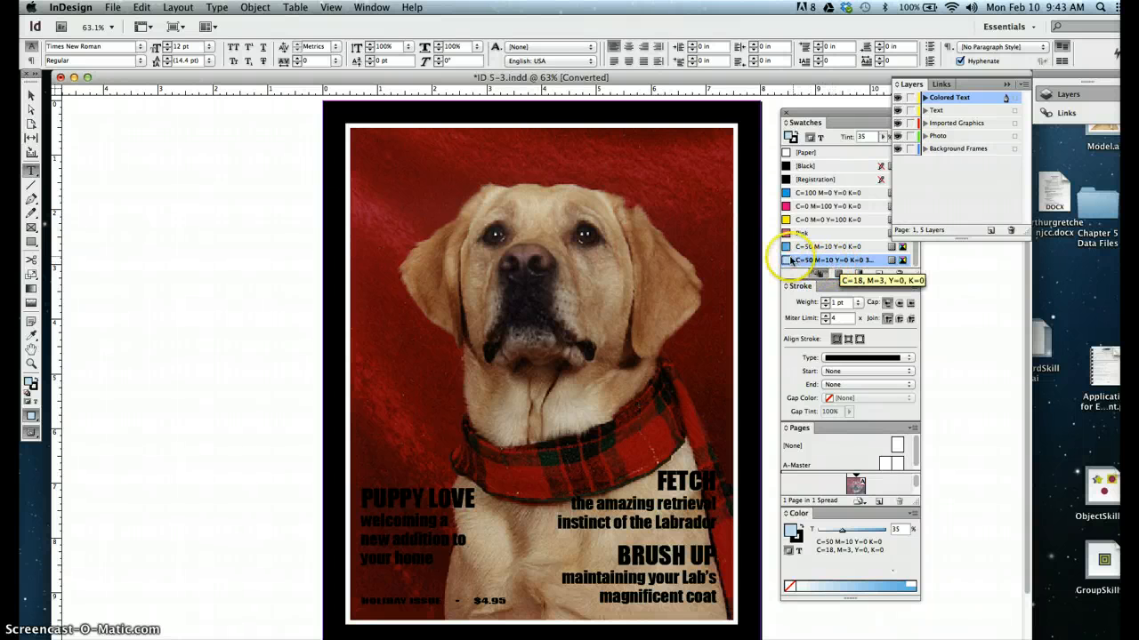
Fill the cover's outer background frame with the 35% tint of the light blue swatch.
{"action": "left_click", "coordinate": [786, 260]}
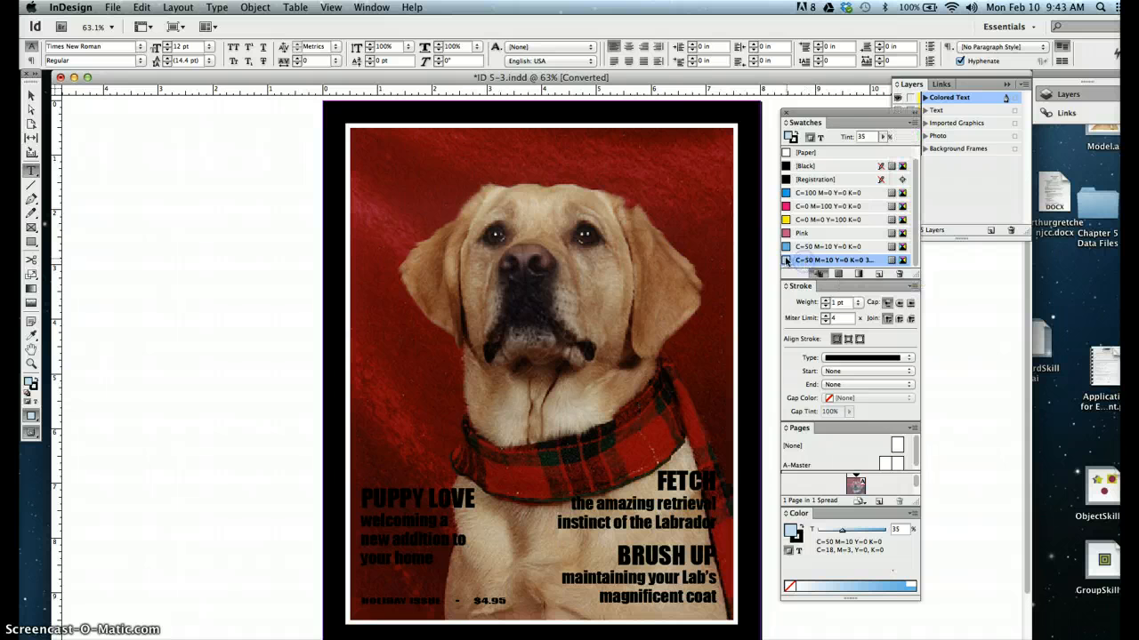
{"action": "left_click_drag", "start_coordinate": [787, 259], "coordinate": [754, 262]}
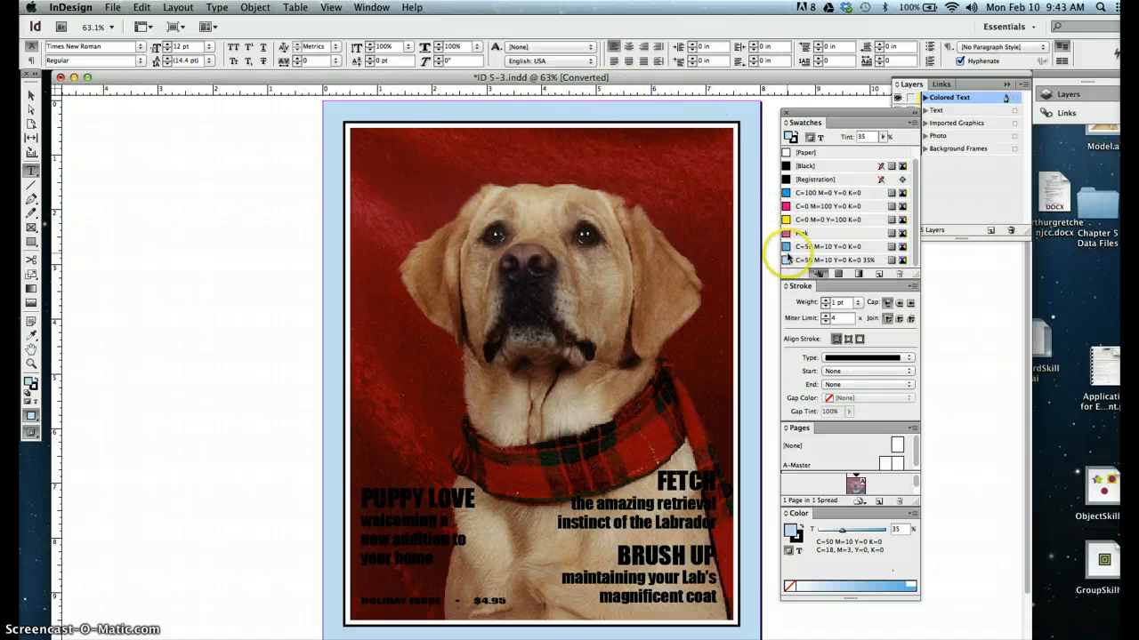
Try to apply the C=50 M=10 Y=0 K=0 swatch to the outer background frame straight from the swatch list.
{"action": "left_click_drag", "start_coordinate": [790, 246], "coordinate": [754, 244]}
{"action": "left_click", "coordinate": [804, 246]}
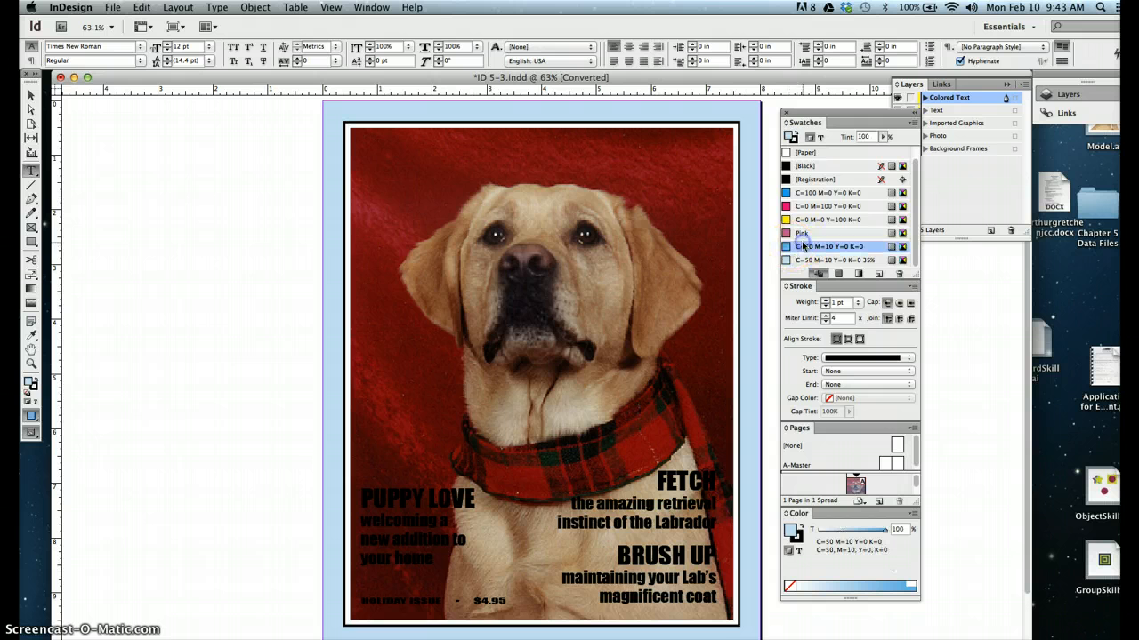
{"action": "left_click_drag", "start_coordinate": [803, 247], "coordinate": [748, 240]}
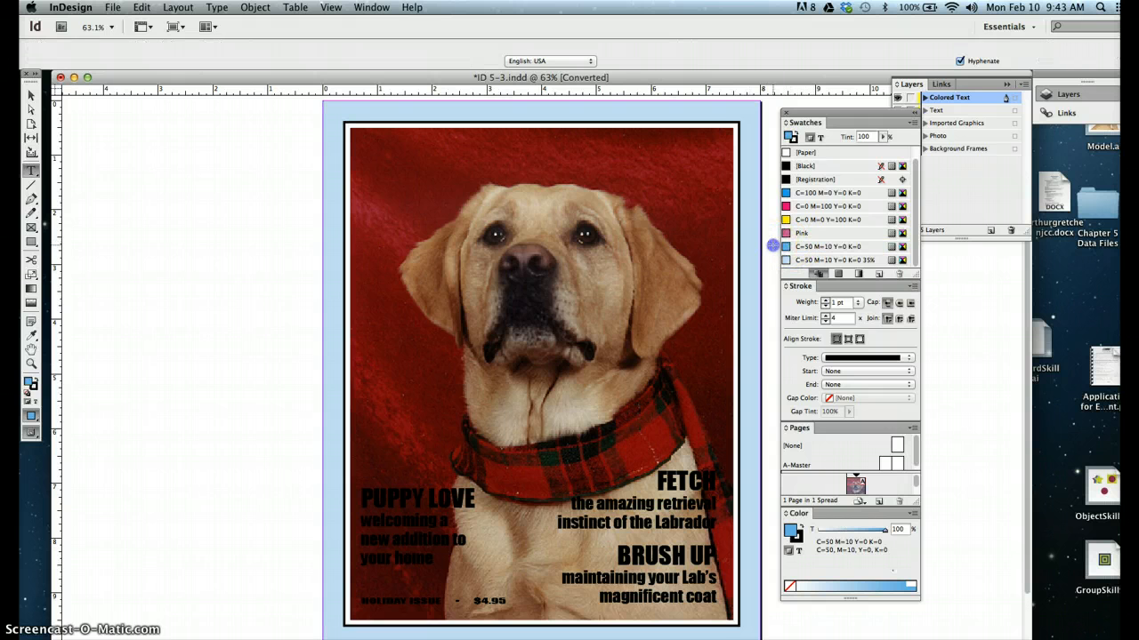
Select the outer background frame, fill it with the full-strength C=50 M=10 Y=0 K=0 swatch, and deselect it.
{"action": "left_click", "coordinate": [30, 95]}
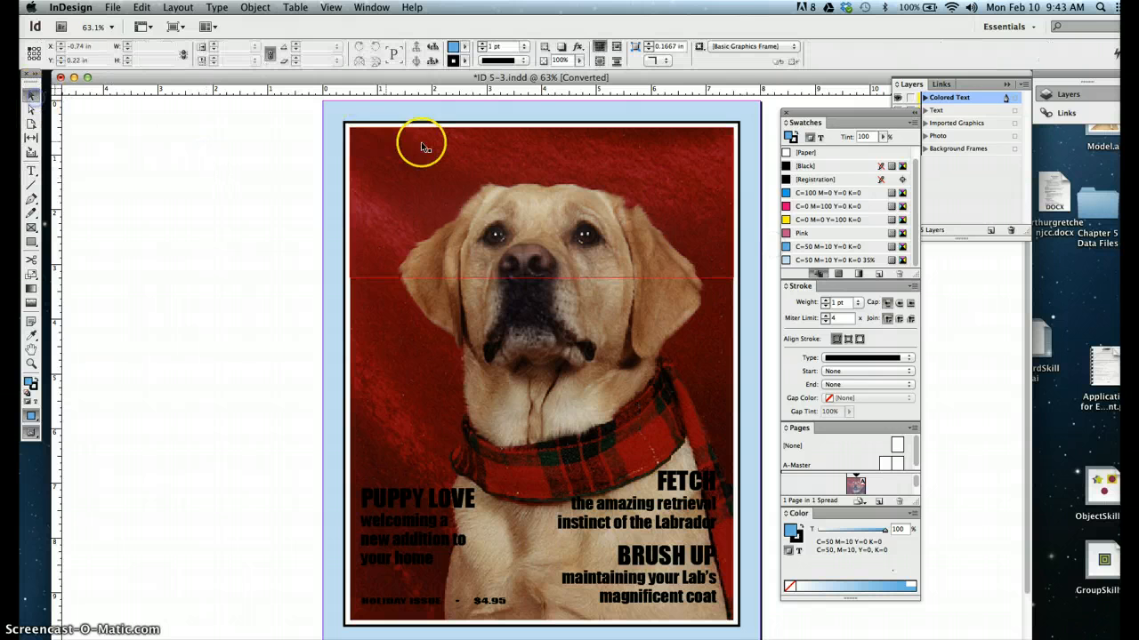
{"action": "left_click", "coordinate": [435, 113]}
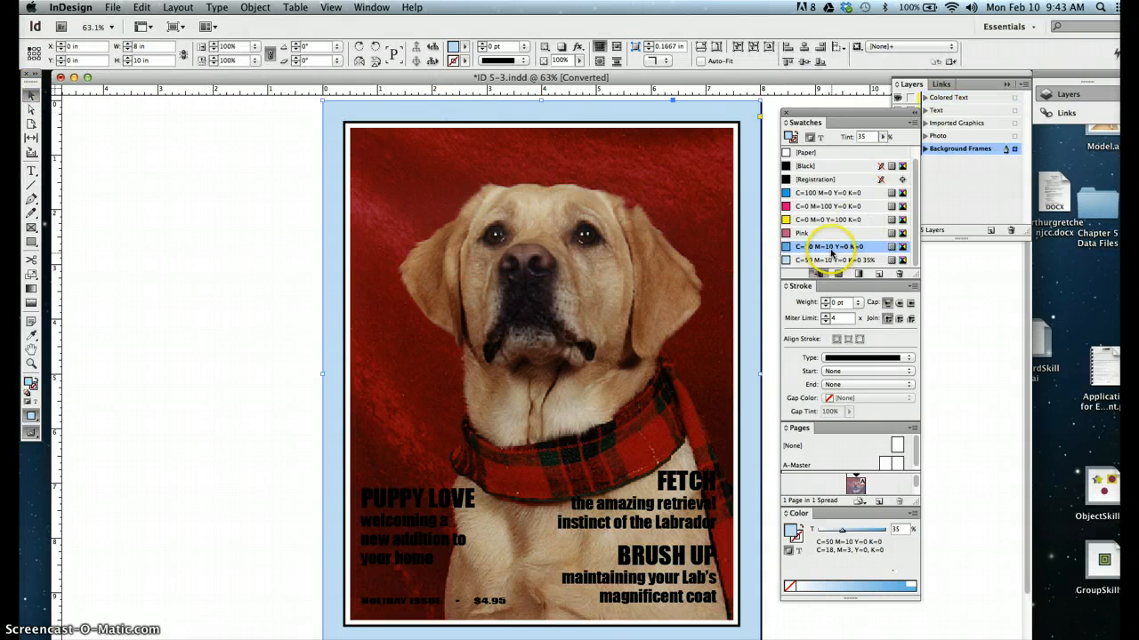
{"action": "left_click", "coordinate": [832, 248]}
{"action": "left_click", "coordinate": [884, 137]}
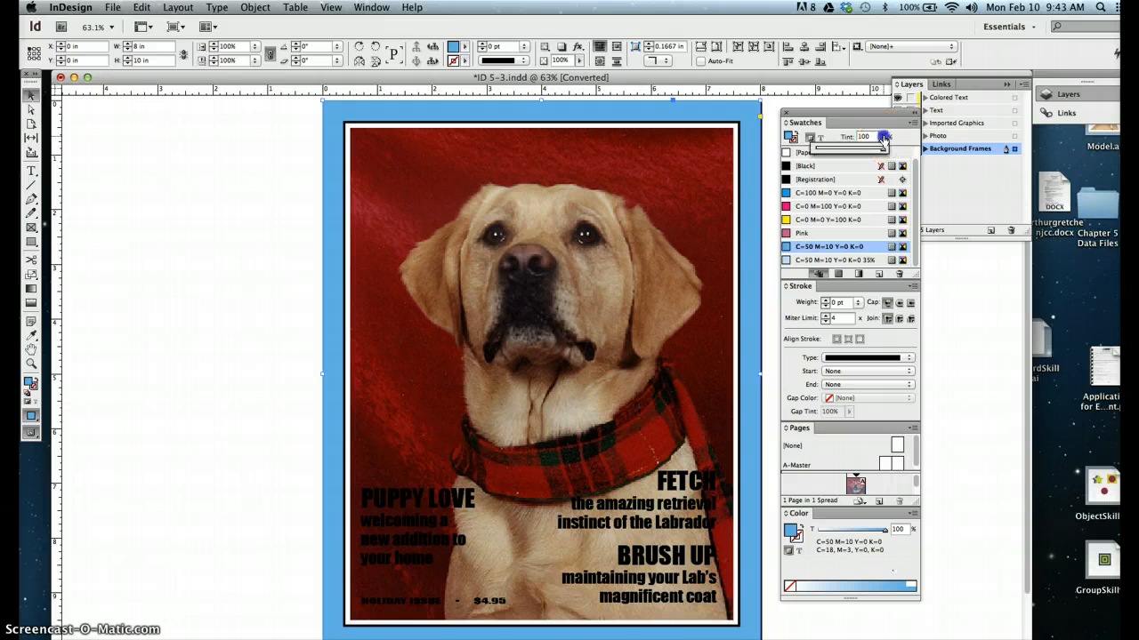
{"action": "left_click", "coordinate": [773, 130]}
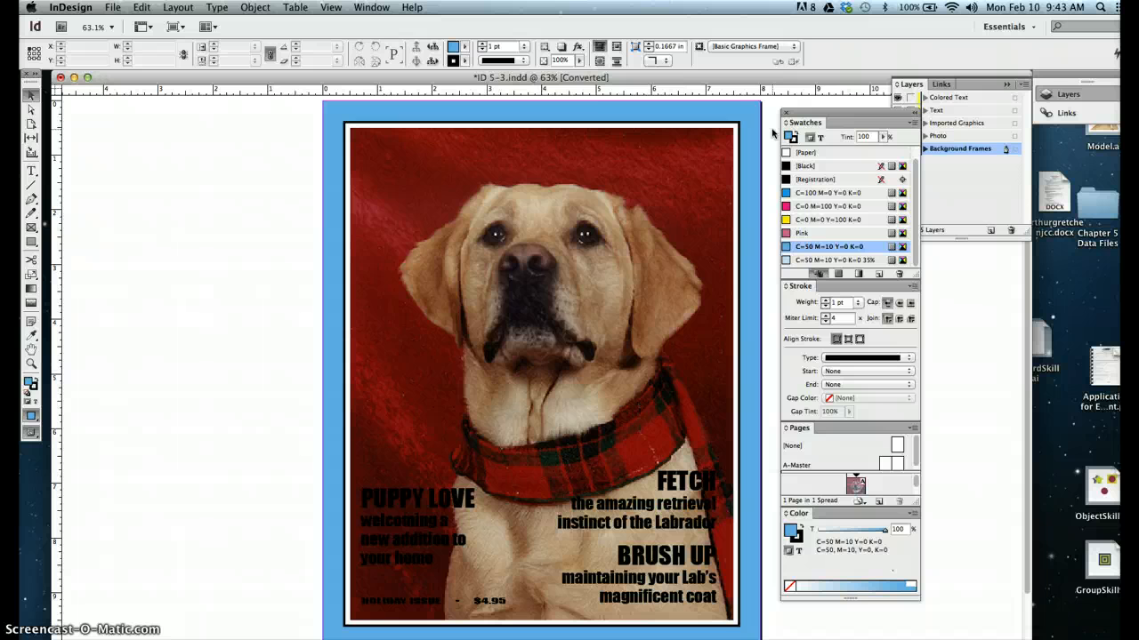
Clear the layer selection and move the Swatches panel group so it no longer covers the layer list.
{"action": "left_click", "coordinate": [32, 94]}
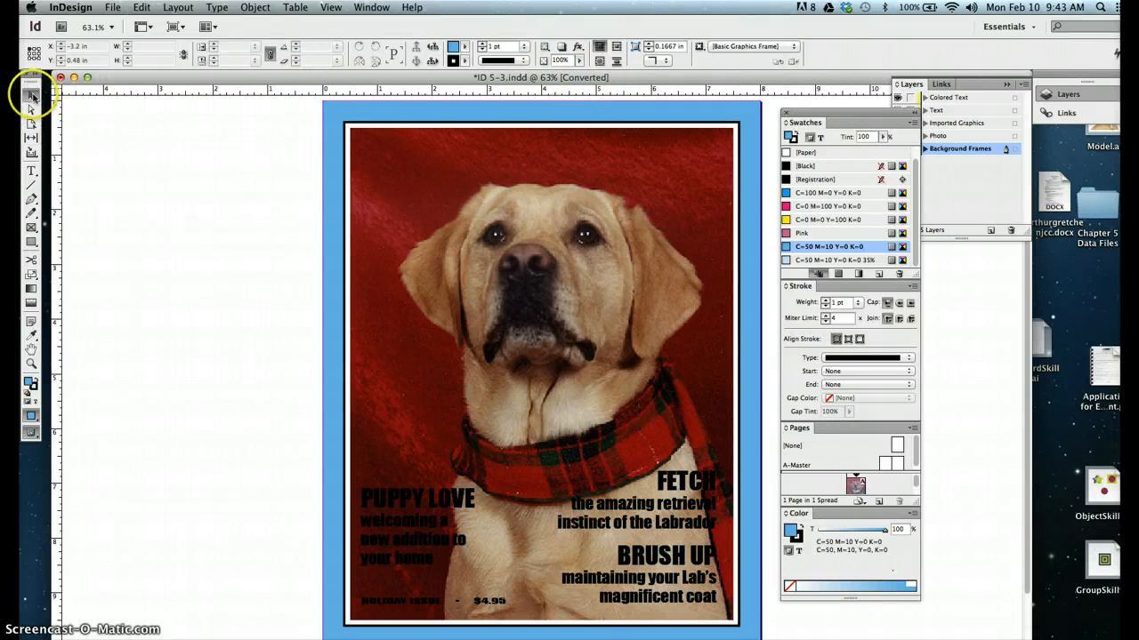
{"action": "left_click", "coordinate": [149, 148]}
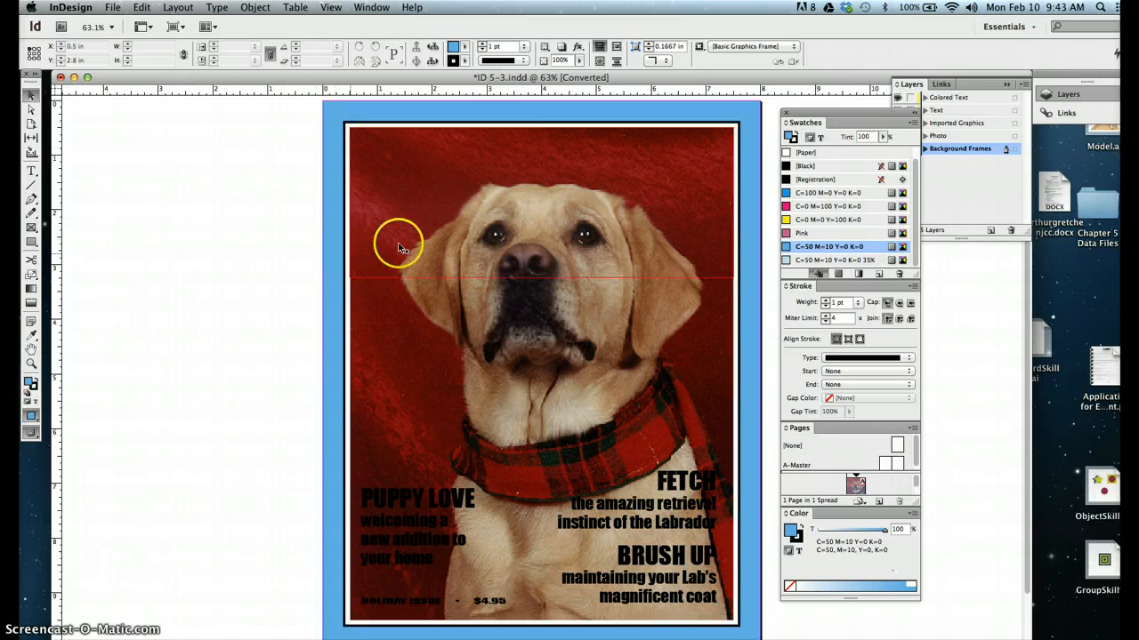
{"action": "left_click", "coordinate": [950, 206]}
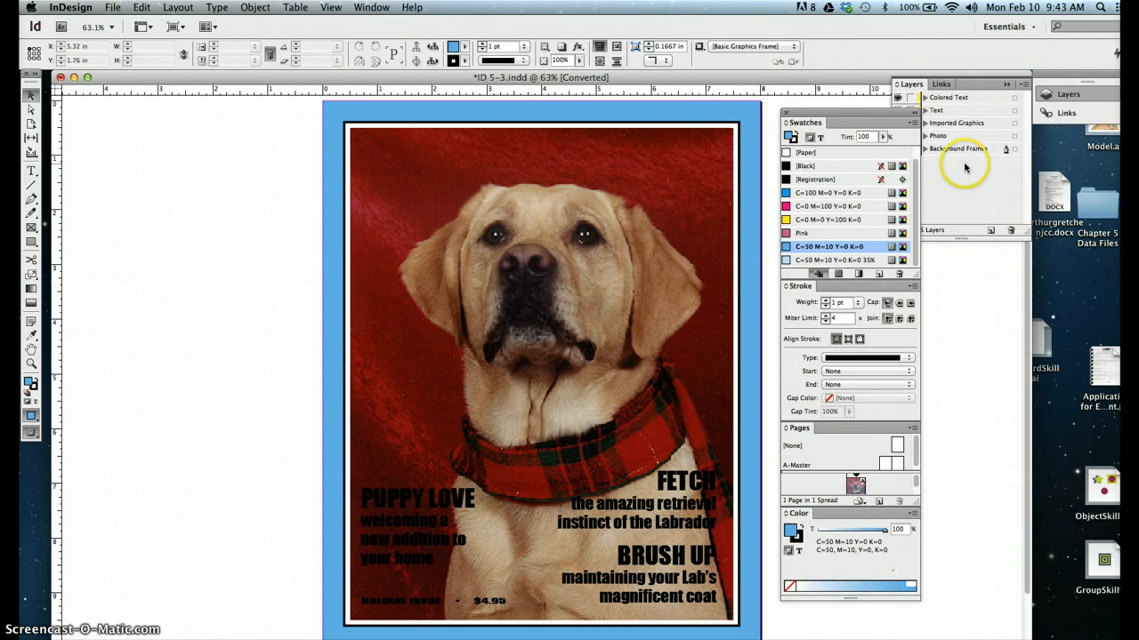
{"action": "mouse_move", "coordinate": [907, 120]}
{"action": "left_mouse_down"}
{"action": "mouse_move", "coordinate": [896, 105]}
{"action": "mouse_move", "coordinate": [875, 120]}
{"action": "mouse_move", "coordinate": [986, 188]}
{"action": "mouse_move", "coordinate": [986, 177]}
{"action": "left_mouse_up"}
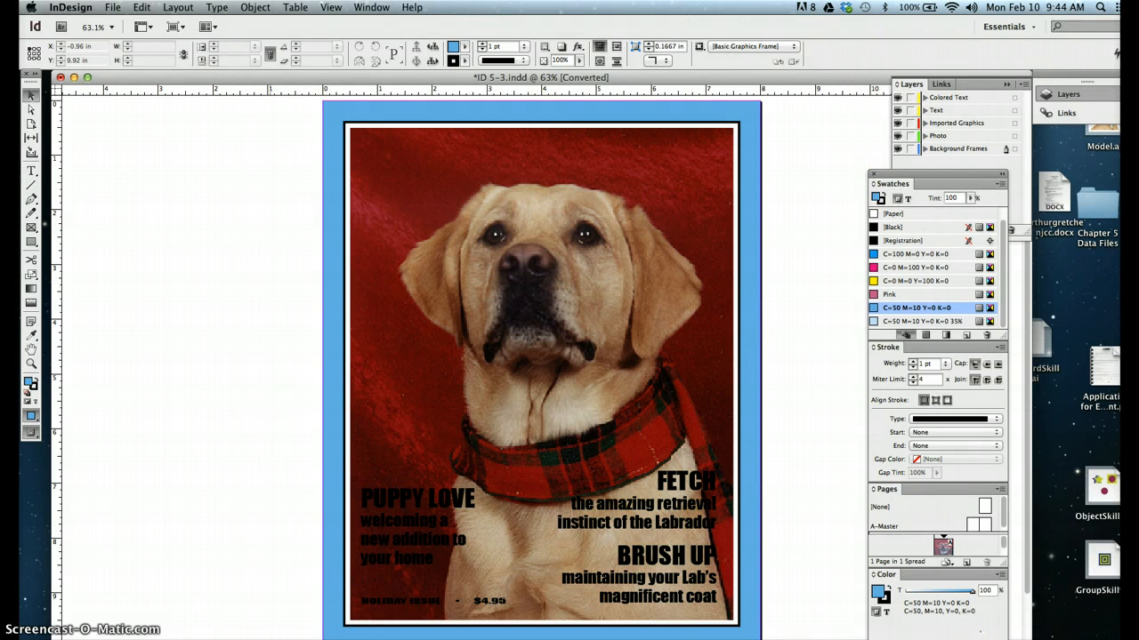
Color all the text in the BRUSH UP text frame with the C=50 M=10 Y=0 K=0 swatch, applying formatting to text.
{"action": "left_click", "coordinate": [663, 565]}
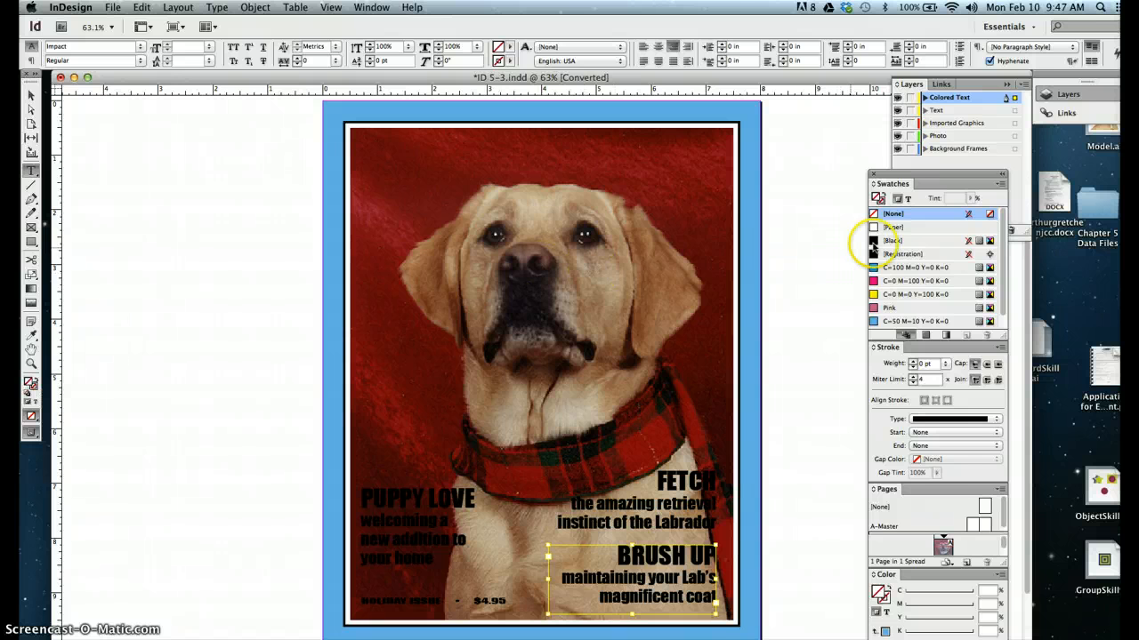
{"action": "left_click", "coordinate": [906, 202]}
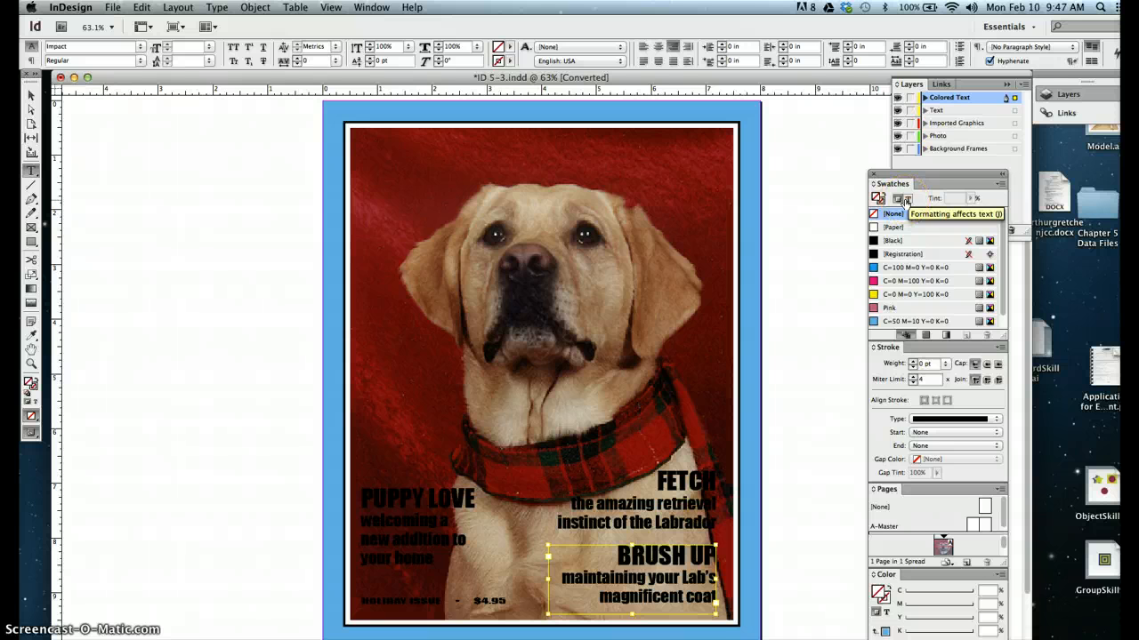
{"action": "left_click", "coordinate": [36, 404]}
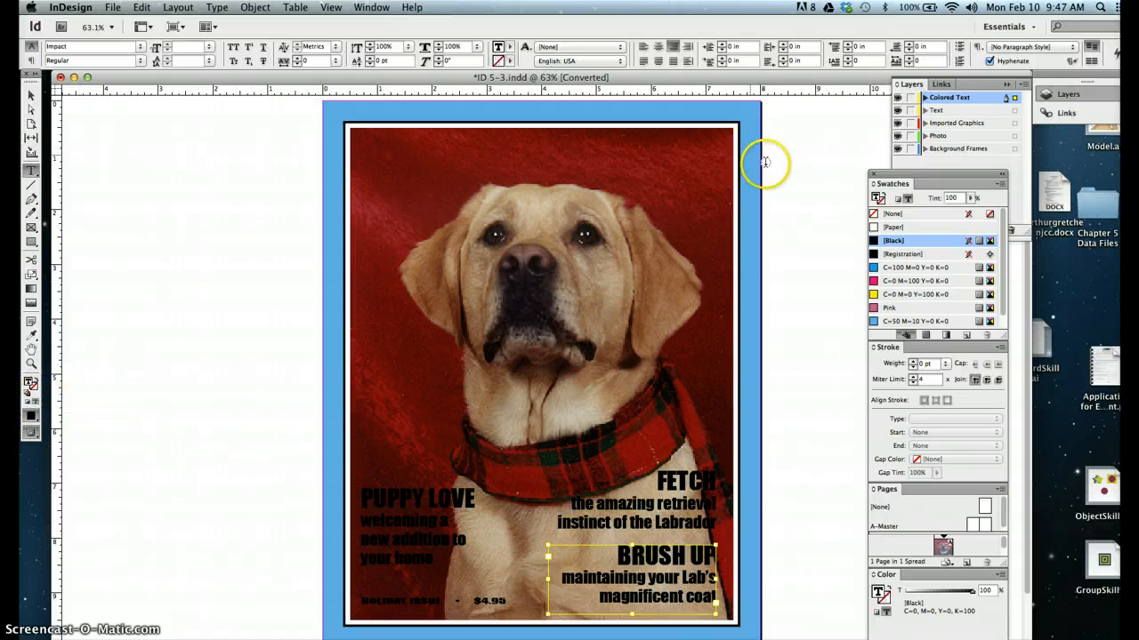
{"action": "left_click", "coordinate": [908, 198]}
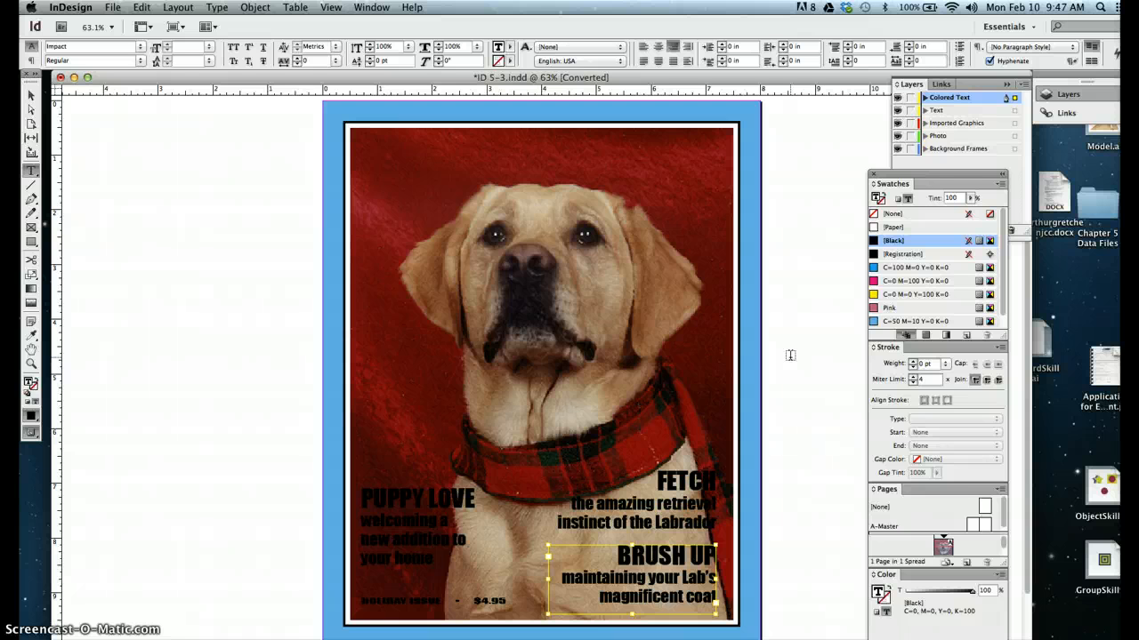
{"action": "left_click", "coordinate": [35, 400]}
{"action": "scroll", "coordinate": [917, 283], "scroll_direction": "down", "scroll_amount": 1}
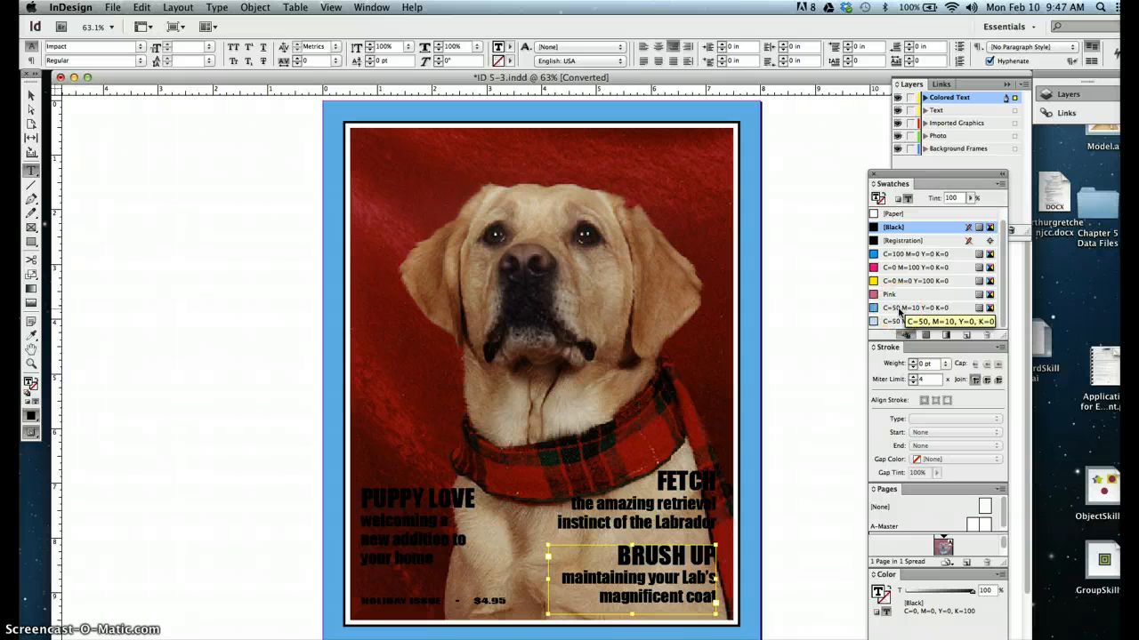
{"action": "left_click", "coordinate": [900, 309]}
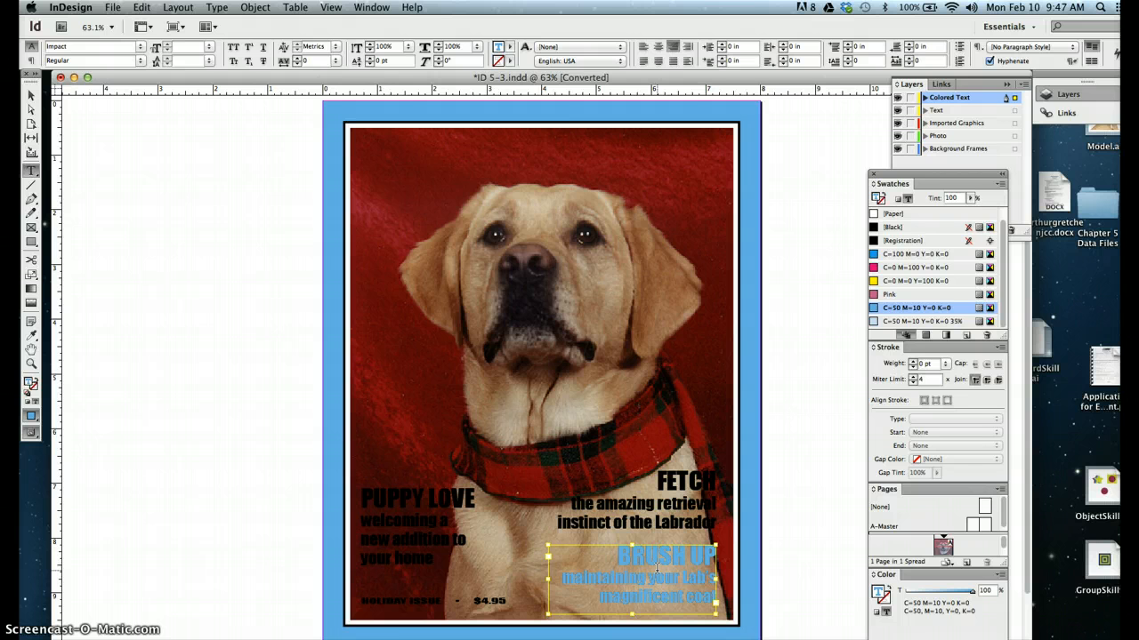
Color all the text in the PUPPY LOVE text frame with the [Paper] swatch, applying formatting to text.
{"action": "left_click", "coordinate": [416, 537]}
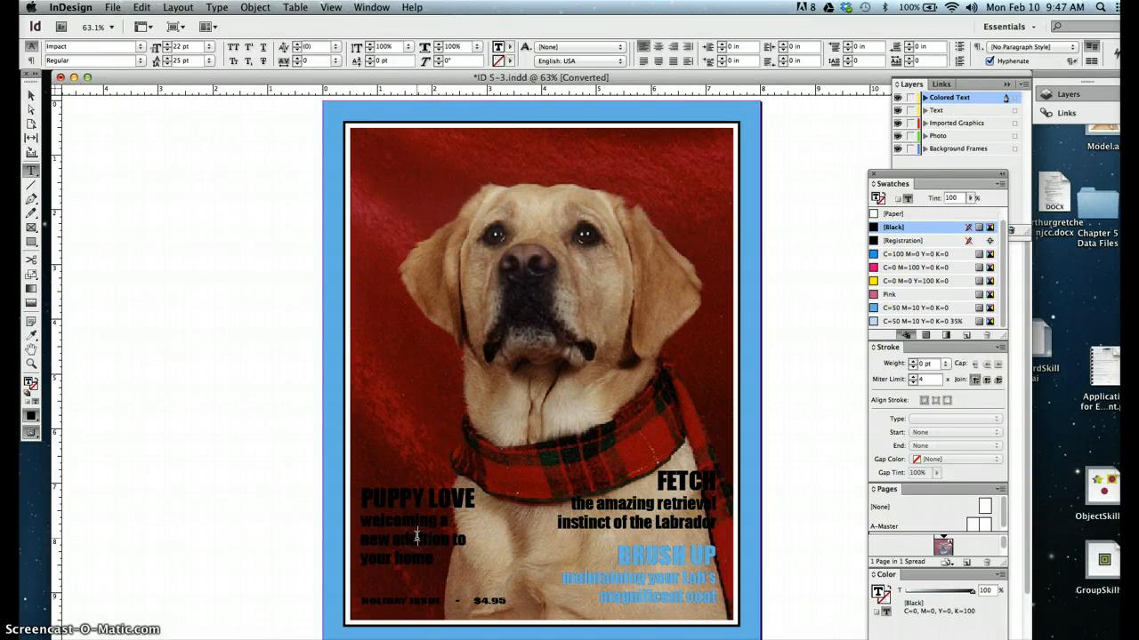
{"action": "left_click", "coordinate": [31, 94]}
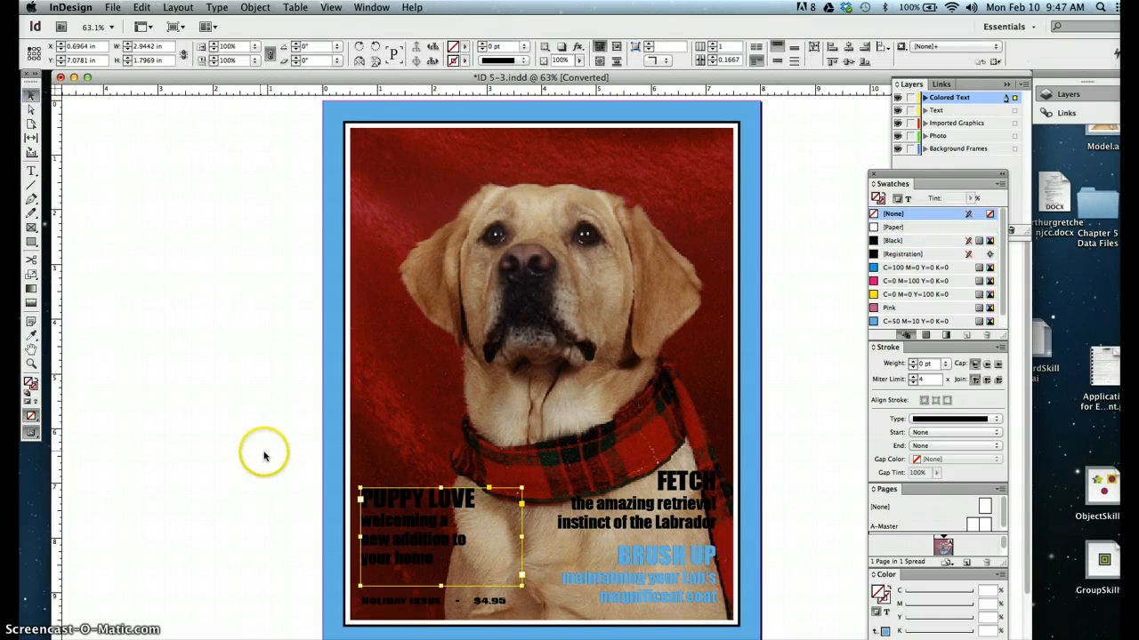
{"action": "left_click", "coordinate": [392, 532]}
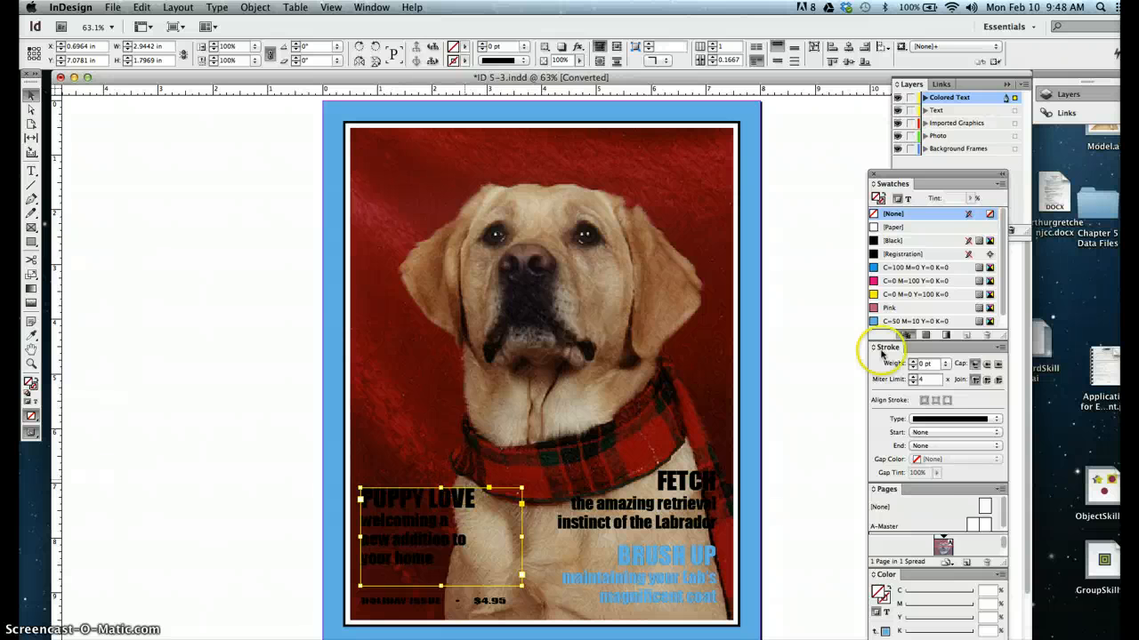
{"action": "left_click", "coordinate": [908, 199]}
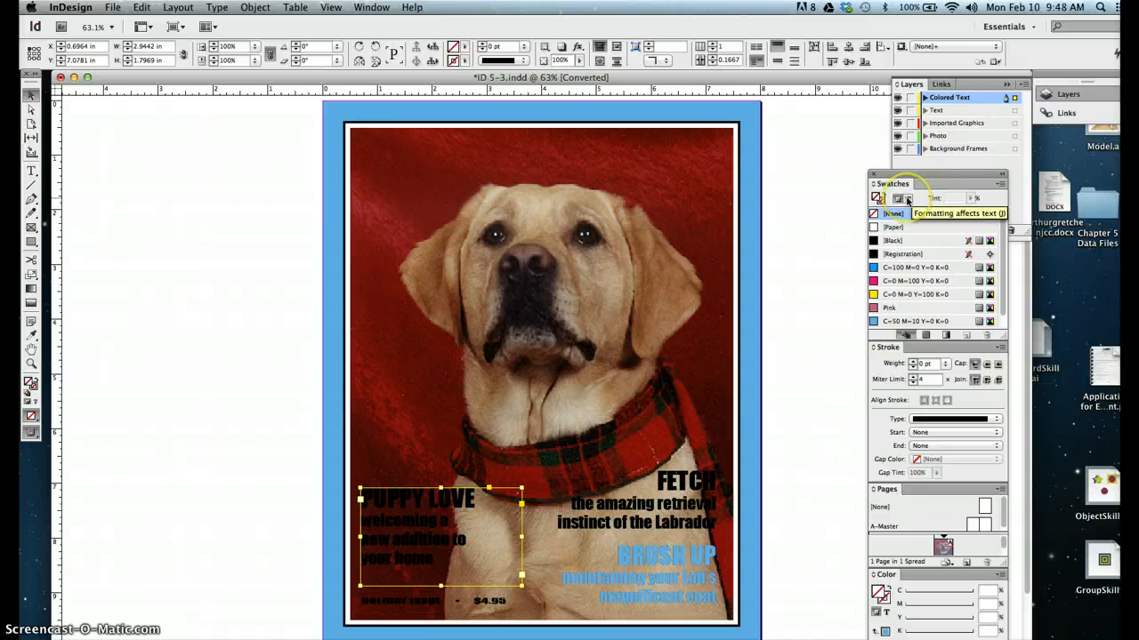
{"action": "left_click", "coordinate": [890, 229]}
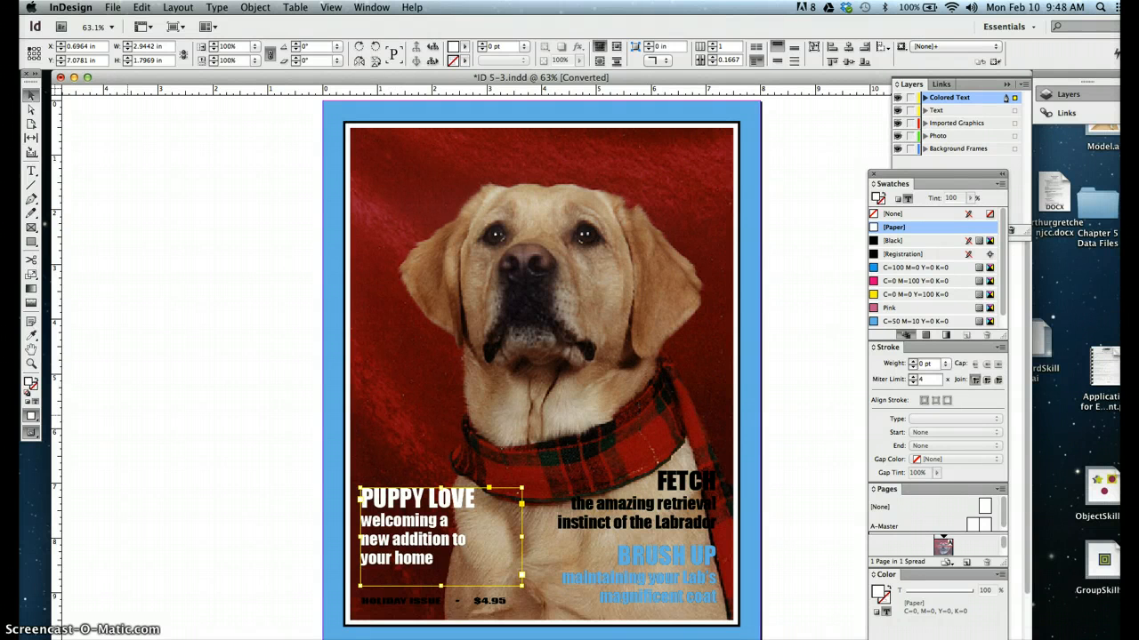
{"action": "left_click", "coordinate": [31, 171]}
{"action": "left_click", "coordinate": [216, 465]}
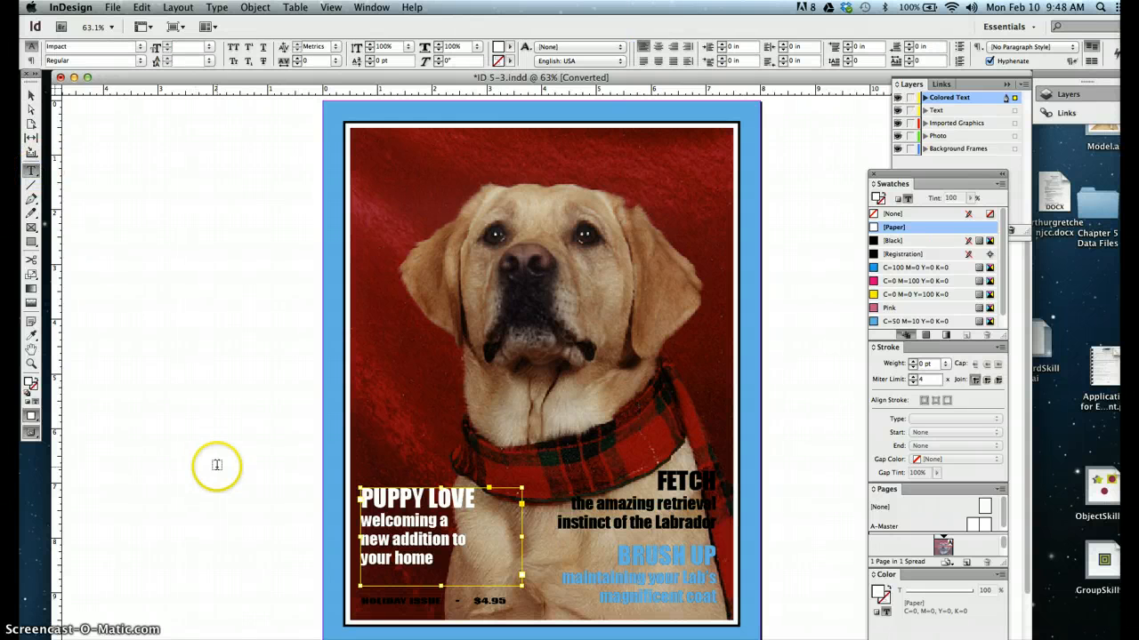
{"action": "key", "text": "super+a"}
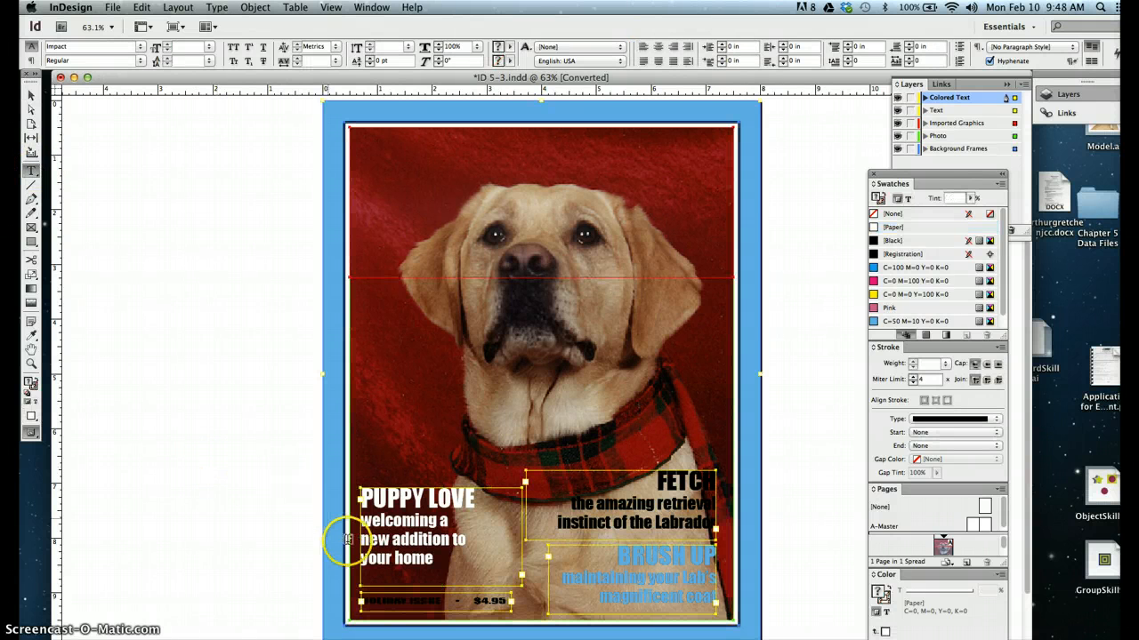
{"action": "left_click", "coordinate": [31, 95]}
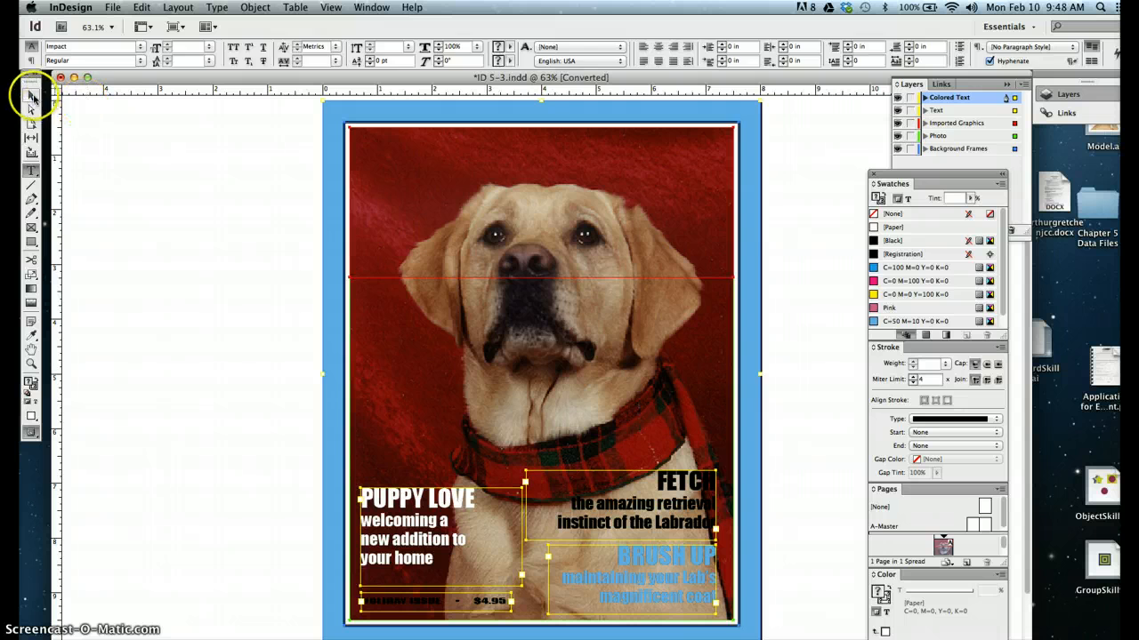
{"action": "left_click", "coordinate": [196, 427]}
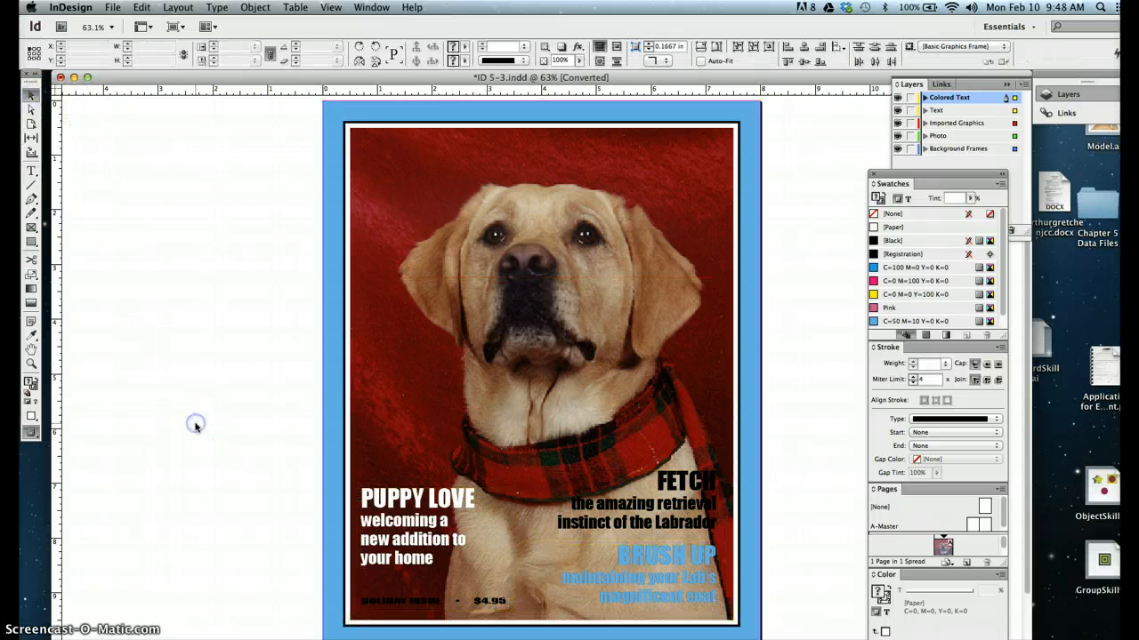
Select all the text inside the PUPPY LOVE text frame and color it with the Pink swatch.
{"action": "triple_click", "coordinate": [394, 545]}
{"action": "key", "text": "super+a"}
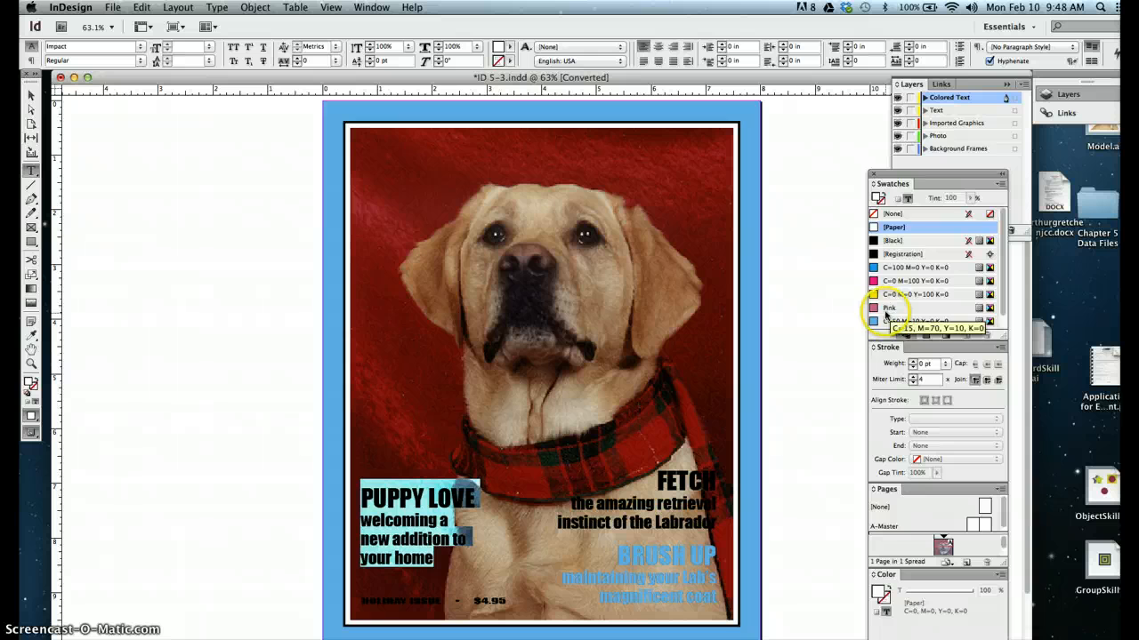
{"action": "left_click", "coordinate": [886, 309]}
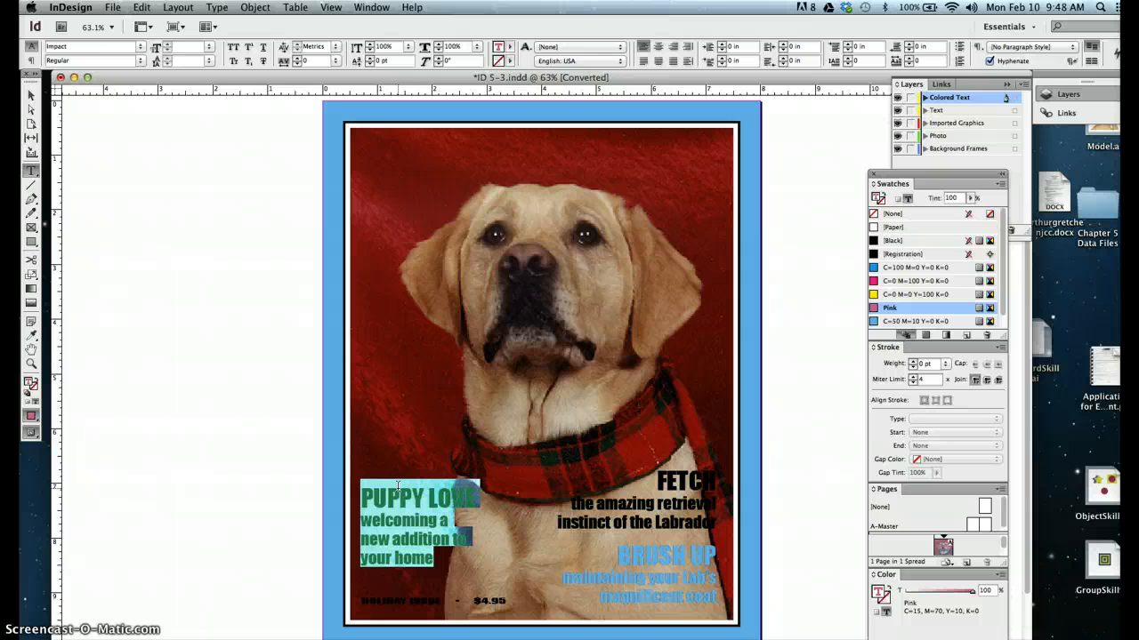
Select all the text in the FETCH text frame and color it with the C=50 M=10 Y=0 K=0 35% tint swatch.
{"action": "left_click", "coordinate": [686, 496]}
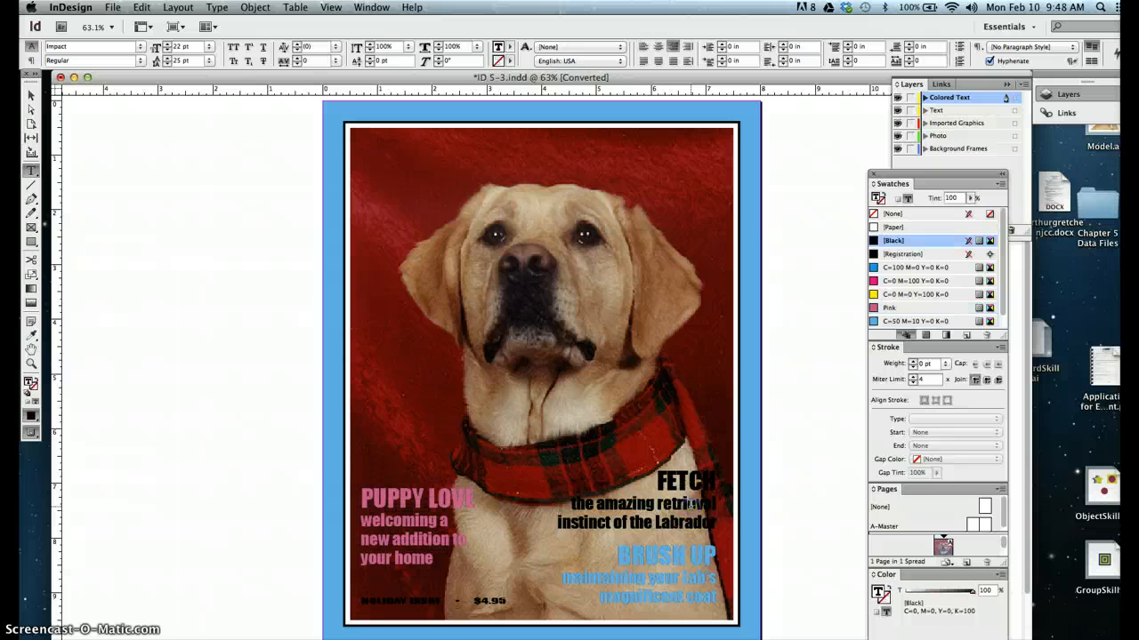
{"action": "key", "text": "super+a"}
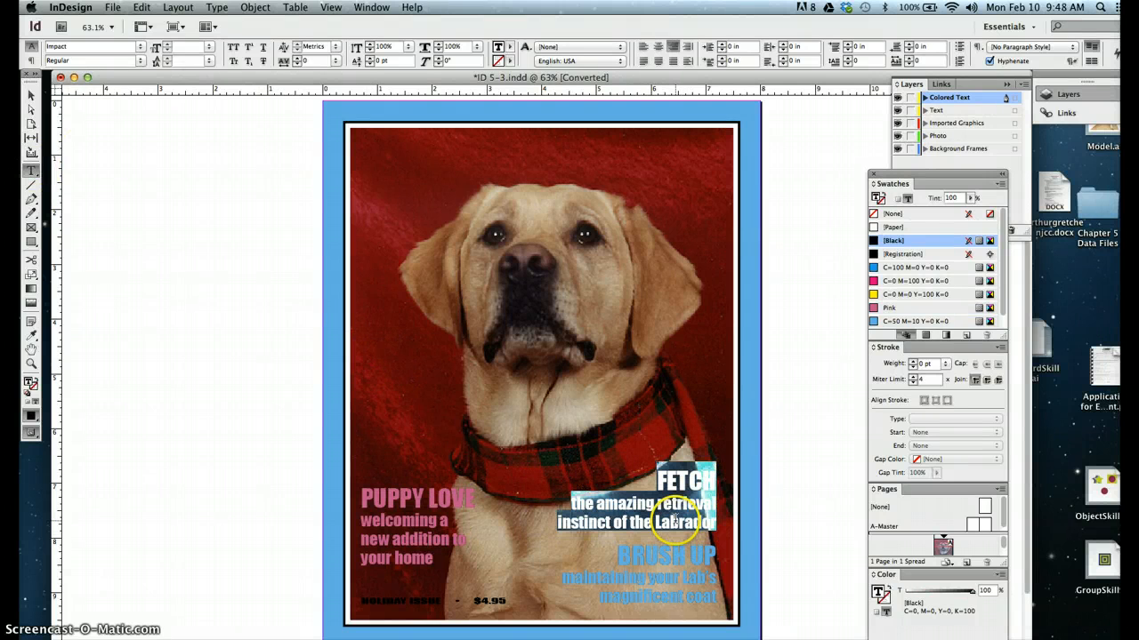
{"action": "left_click", "coordinate": [680, 524]}
{"action": "left_click", "coordinate": [716, 542]}
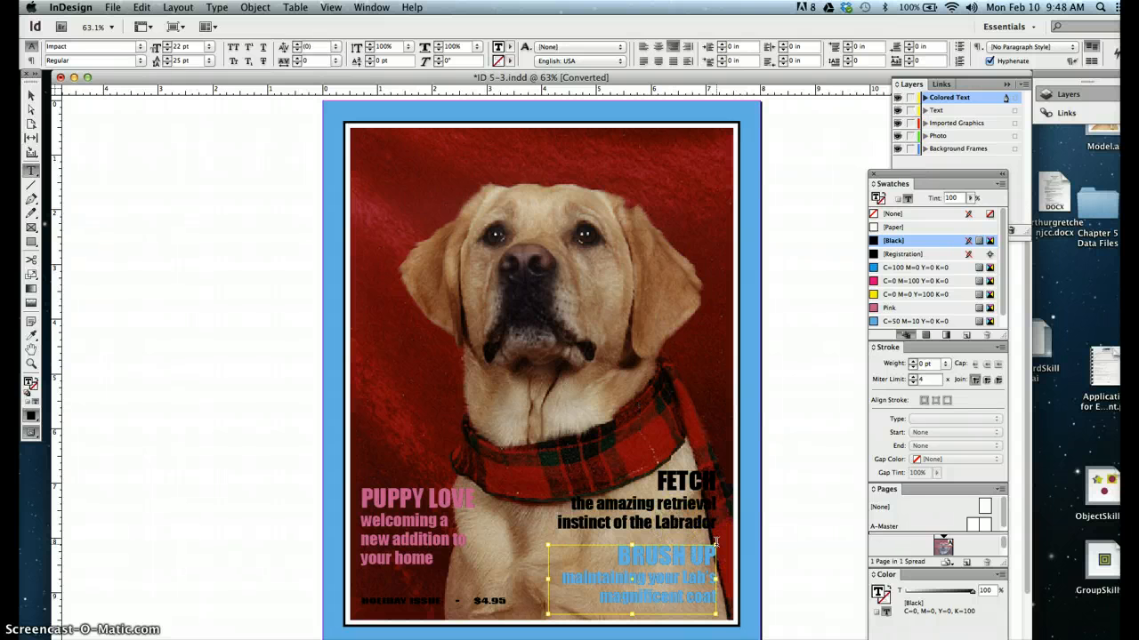
{"action": "key", "text": "super+a"}
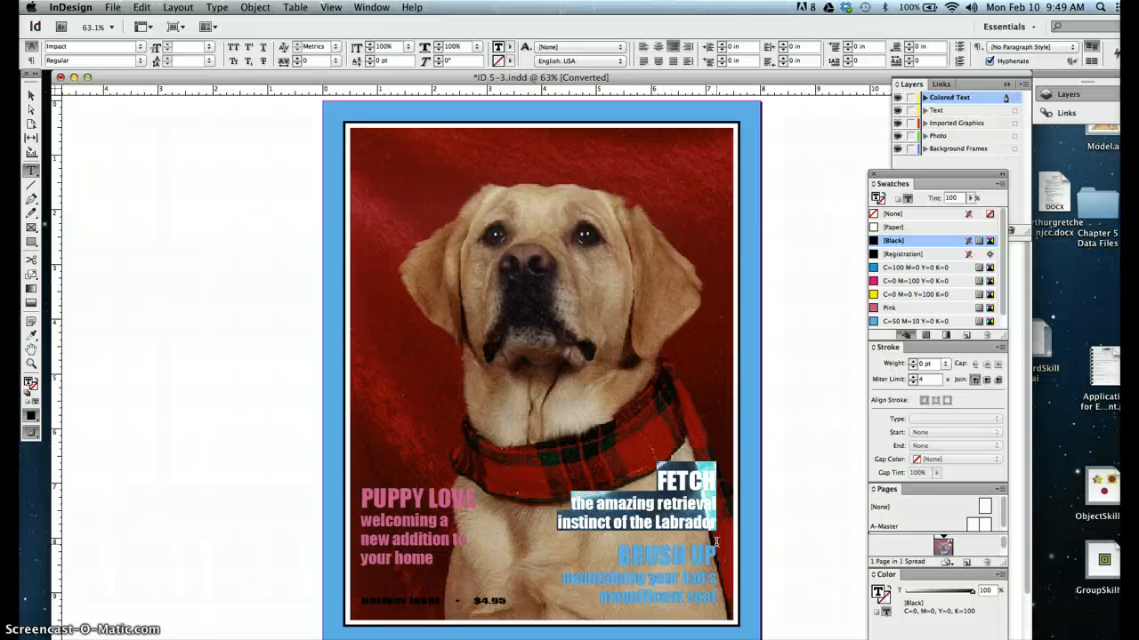
{"action": "scroll", "coordinate": [934, 298], "scroll_direction": "down", "scroll_amount": 1}
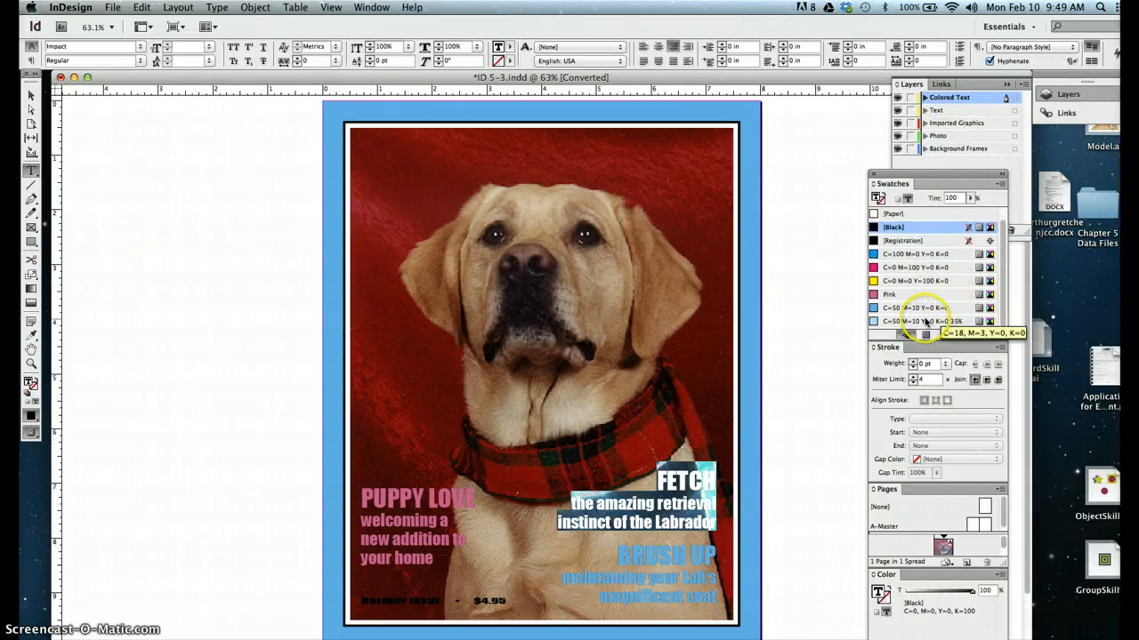
{"action": "left_click", "coordinate": [925, 322]}
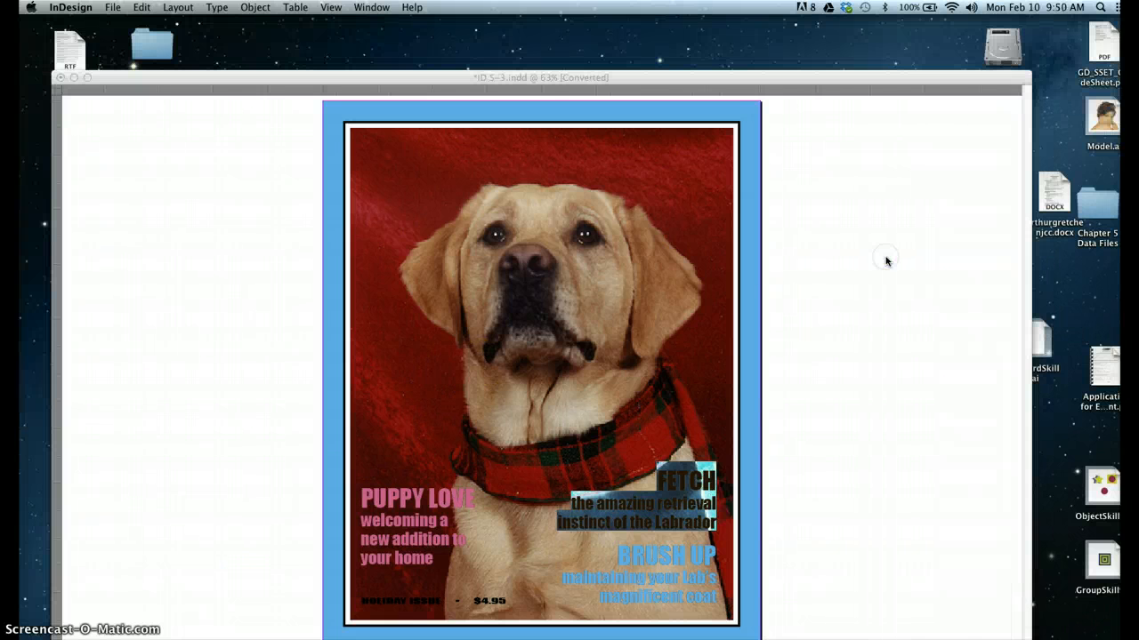
{"action": "left_click", "coordinate": [884, 252]}
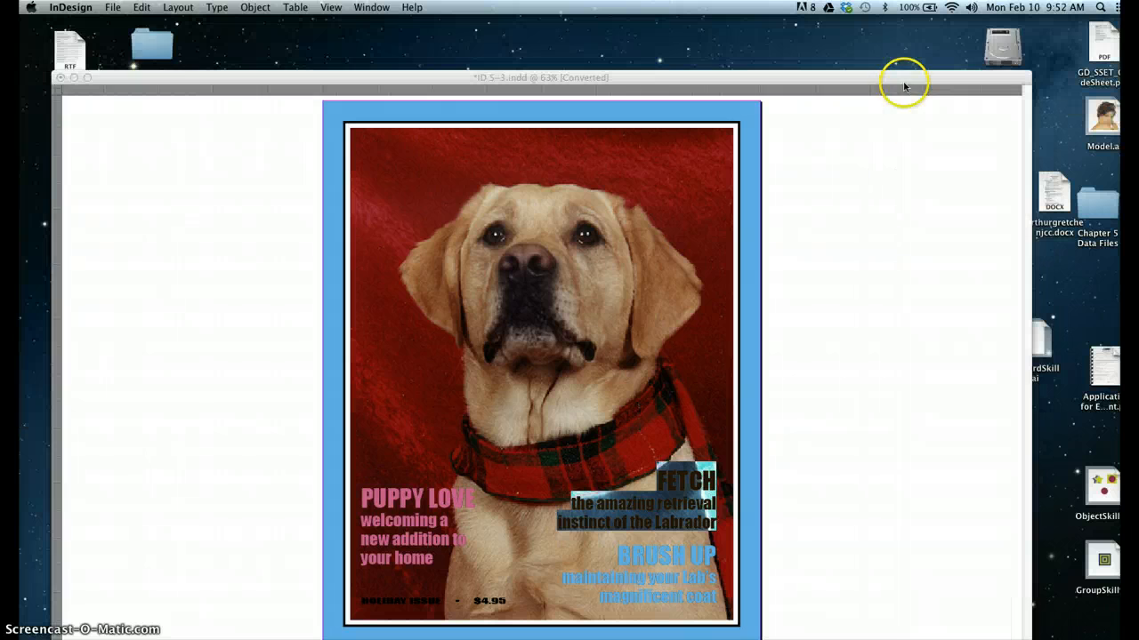
{"action": "left_click", "coordinate": [835, 375]}
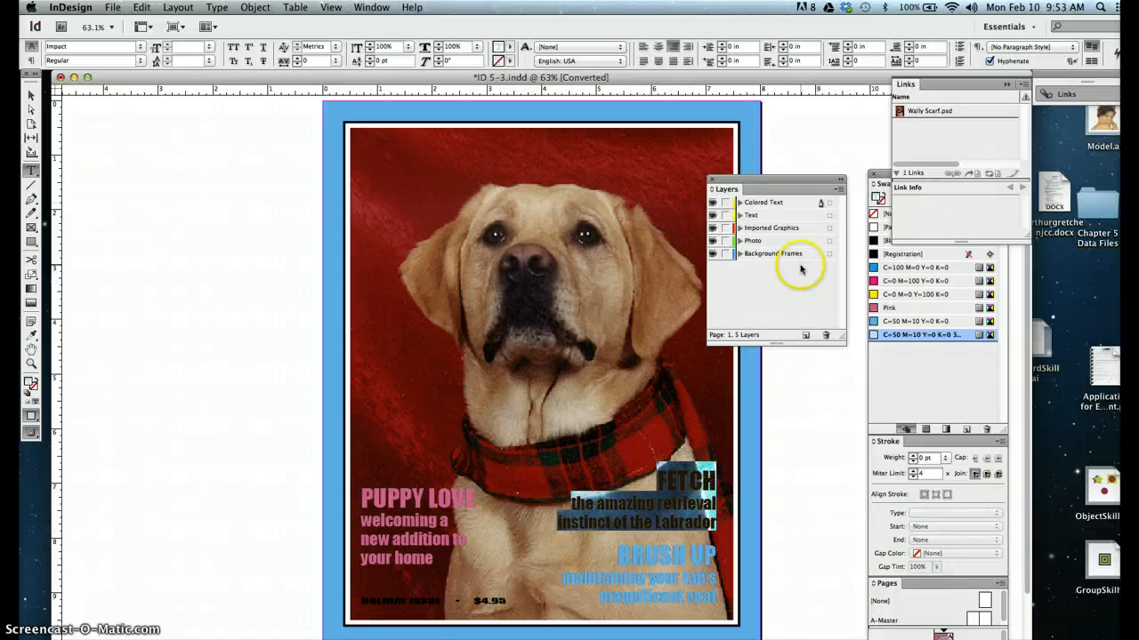
Move the FETCH text frame on the Colored Text layer by -0.03 in horizontally and -0.03 in vertically with preview on, and deselect it.
{"action": "left_click", "coordinate": [830, 203]}
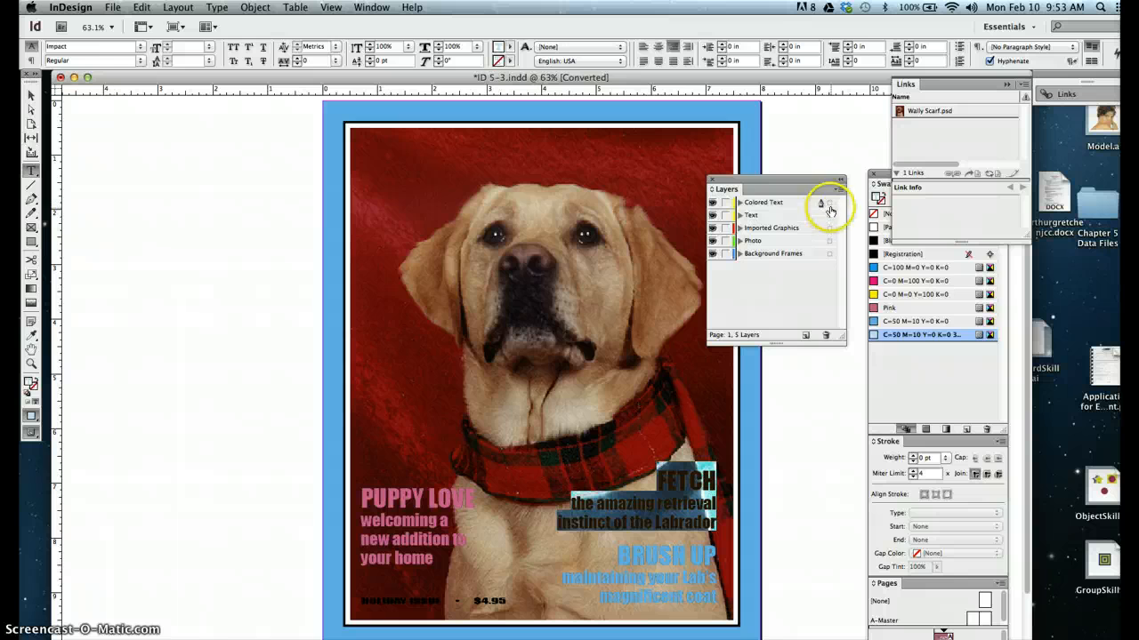
{"action": "left_click", "coordinate": [827, 205]}
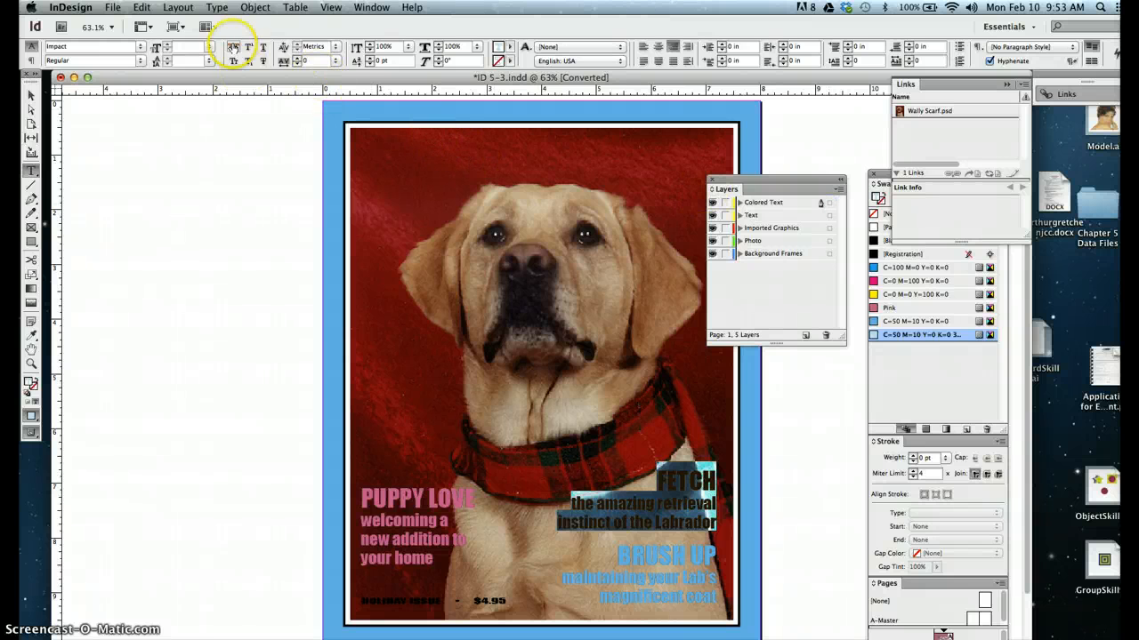
{"action": "left_click", "coordinate": [255, 7]}
{"action": "mouse_move", "coordinate": [274, 27]}
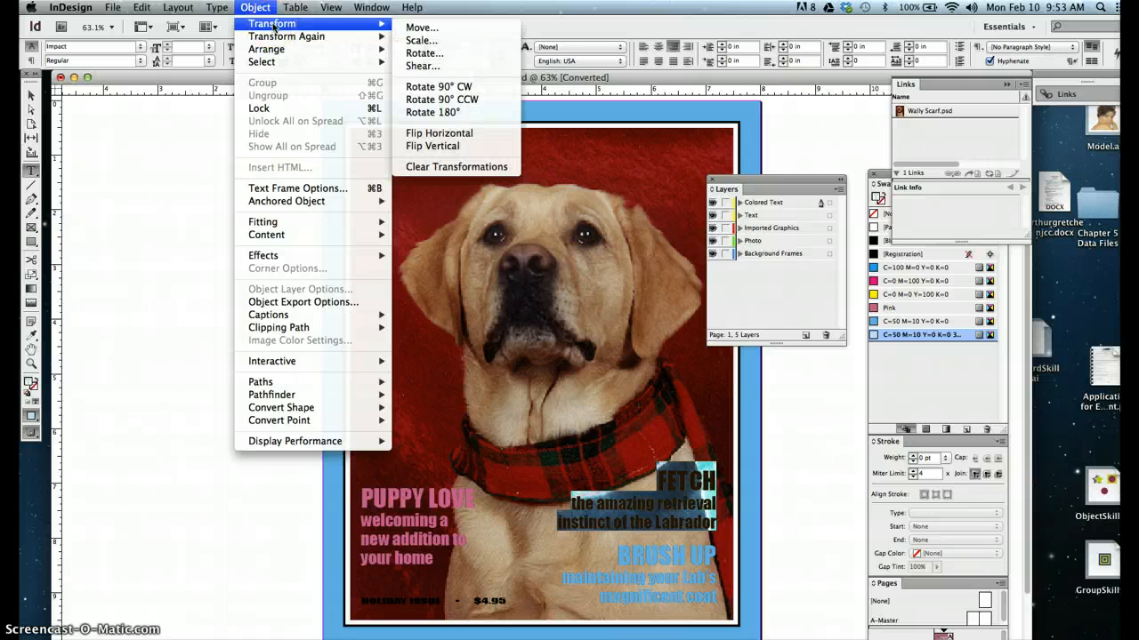
{"action": "left_click", "coordinate": [426, 28]}
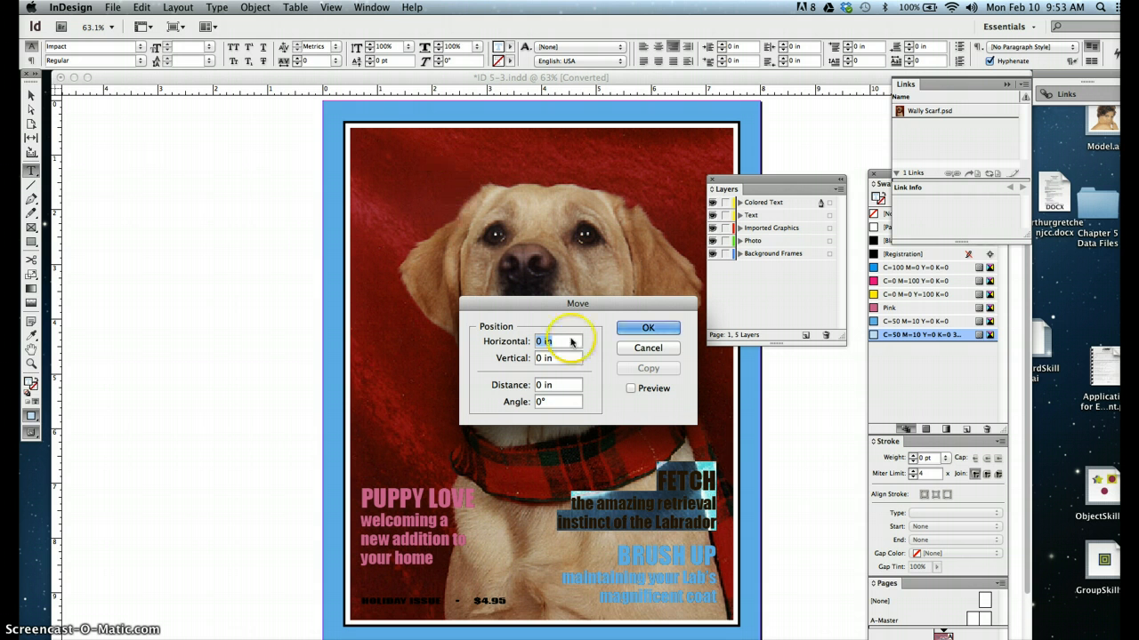
{"action": "left_click", "coordinate": [630, 388]}
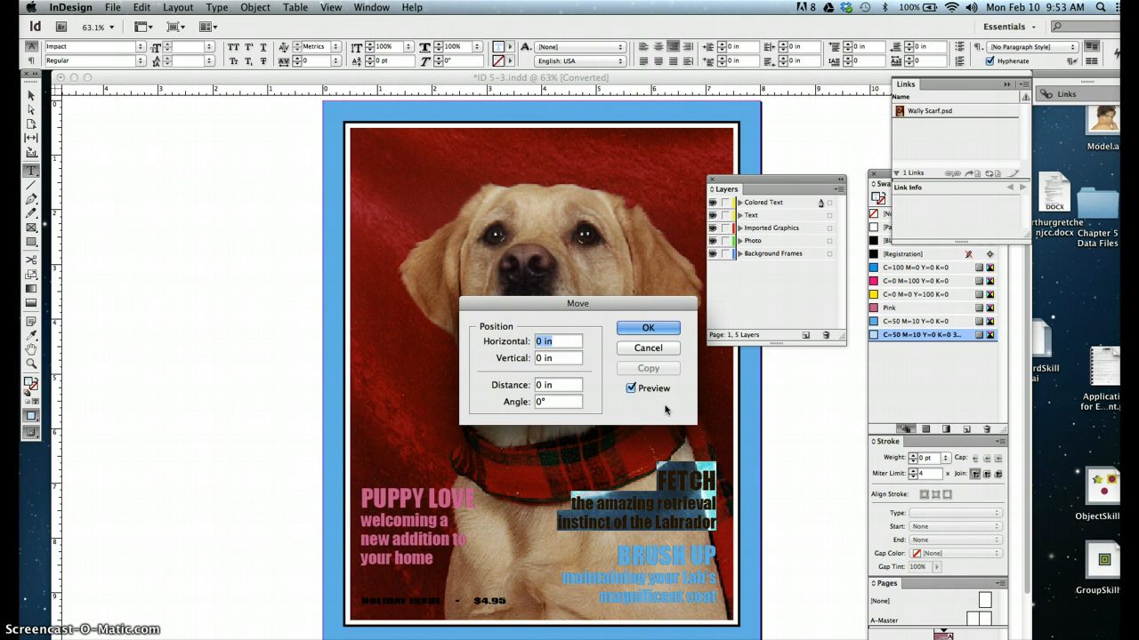
{"action": "left_click", "coordinate": [544, 342]}
{"action": "key", "text": "BackSpace"}
{"action": "type", "text": "-.03"}
{"action": "left_click", "coordinate": [549, 358]}
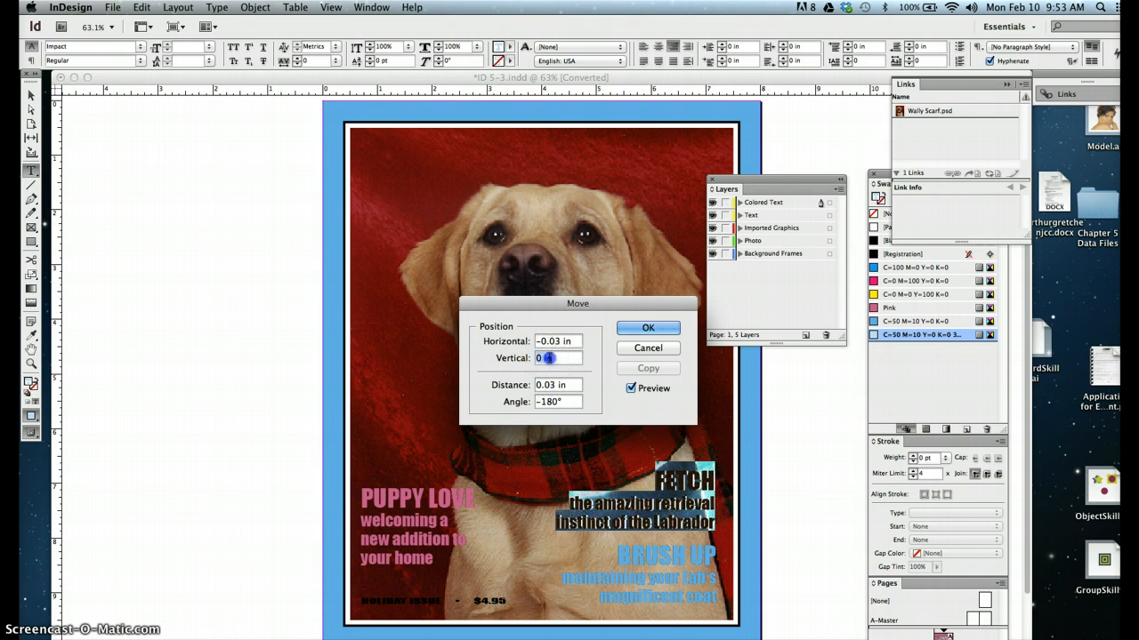
{"action": "type", "text": "-.03"}
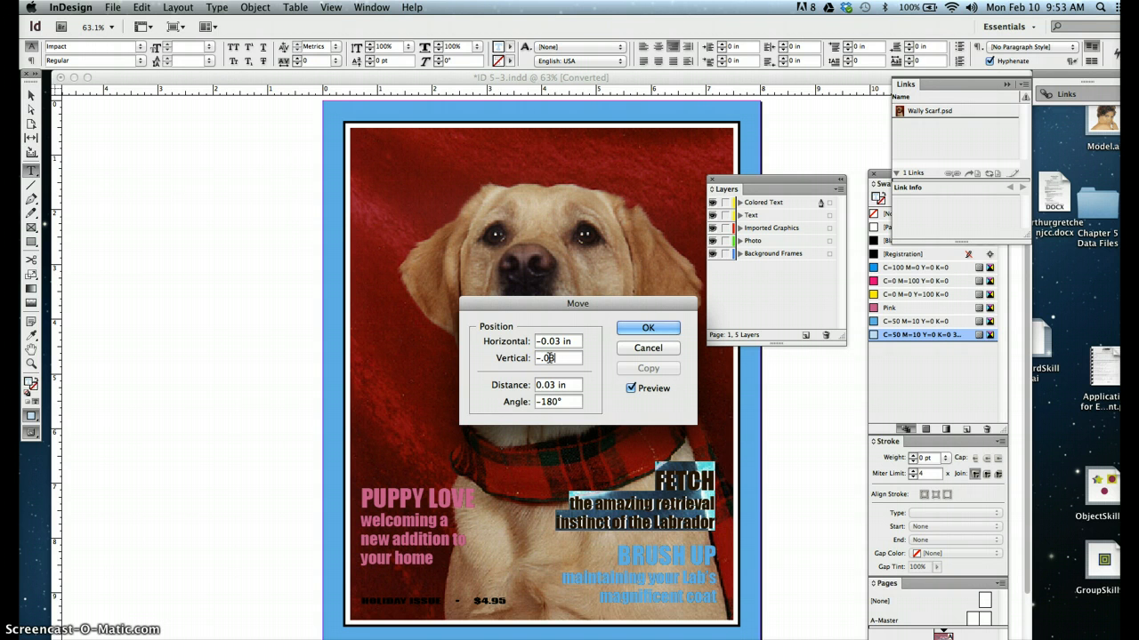
{"action": "left_click", "coordinate": [664, 329]}
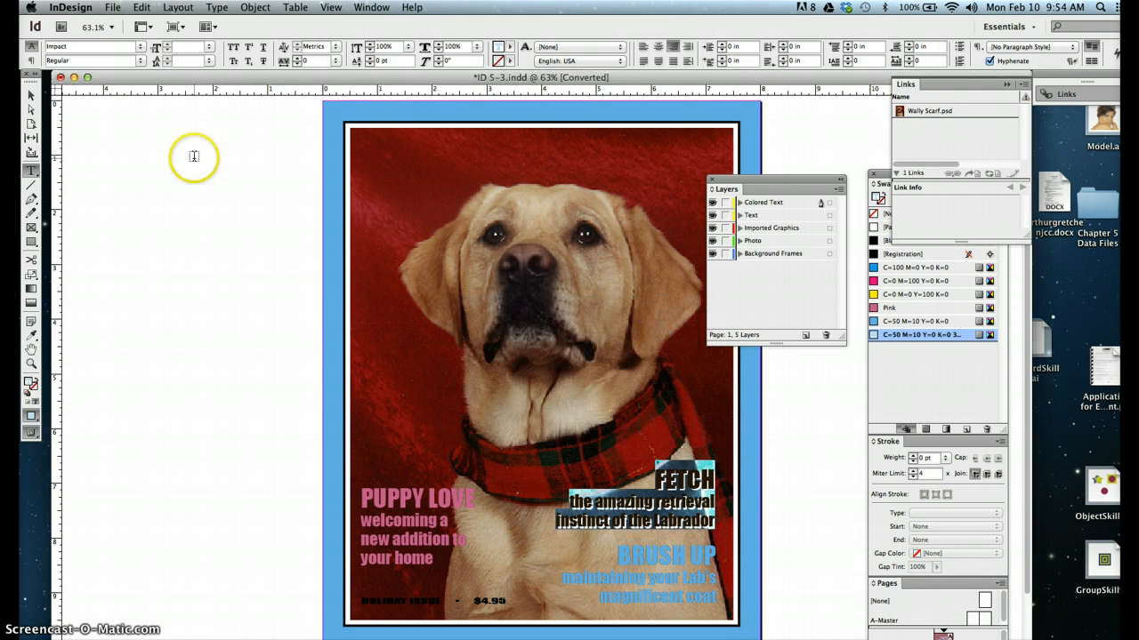
{"action": "left_click", "coordinate": [31, 95]}
{"action": "left_click", "coordinate": [167, 162]}
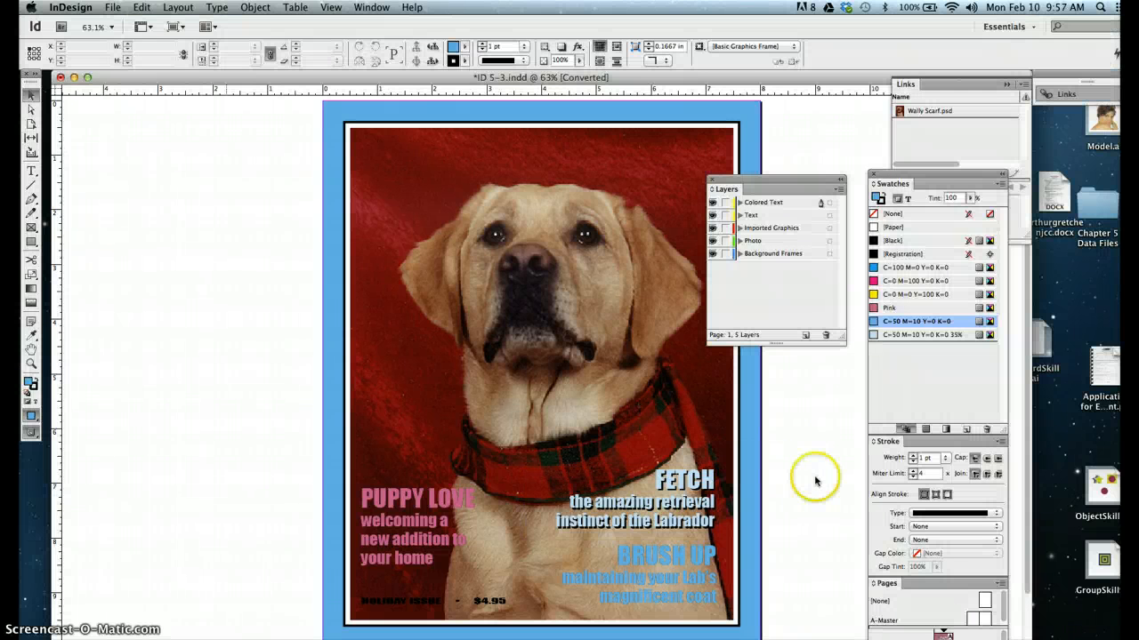
Create a new spot color swatch, PANTONE 117 C, from the PANTONE+ Solid Coated library.
{"action": "left_click", "coordinate": [957, 391]}
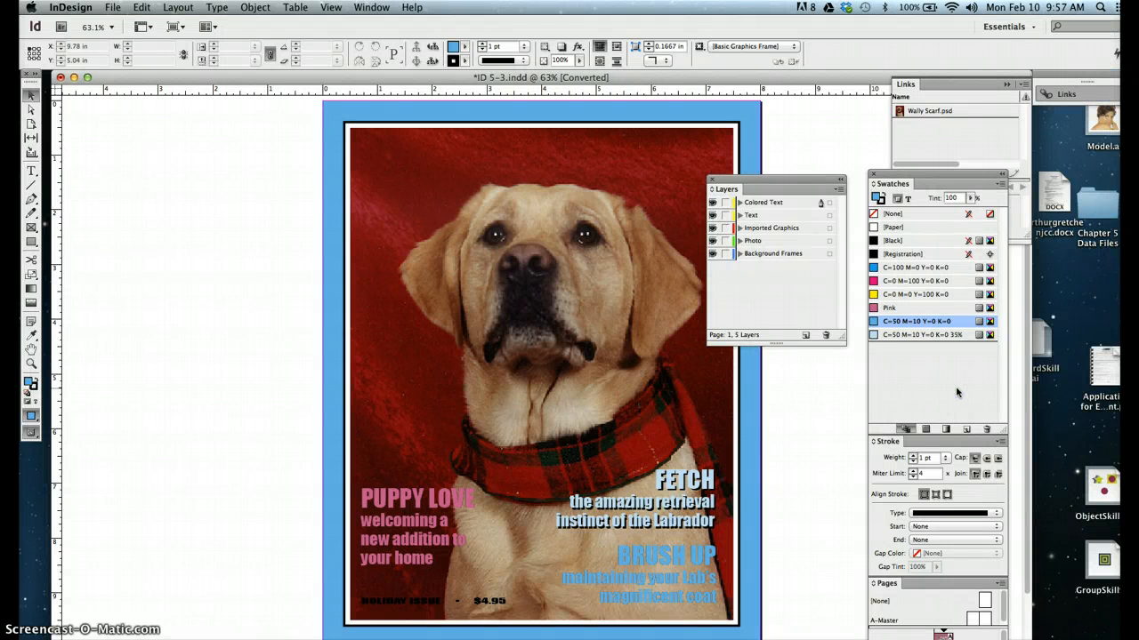
{"action": "left_click", "coordinate": [1000, 189]}
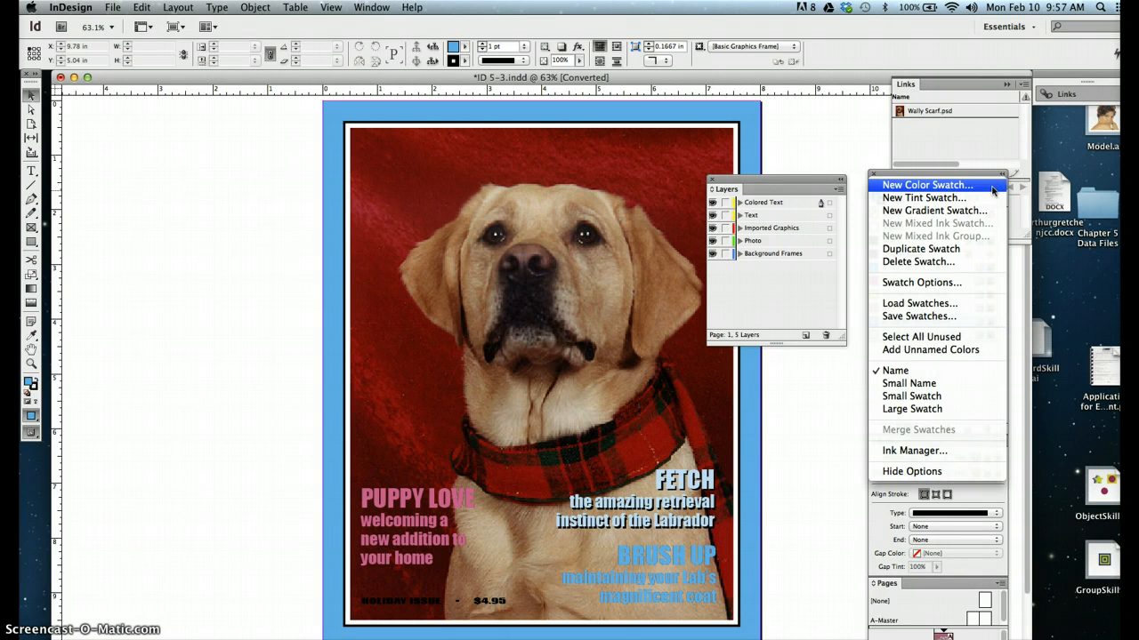
{"action": "left_click", "coordinate": [993, 189]}
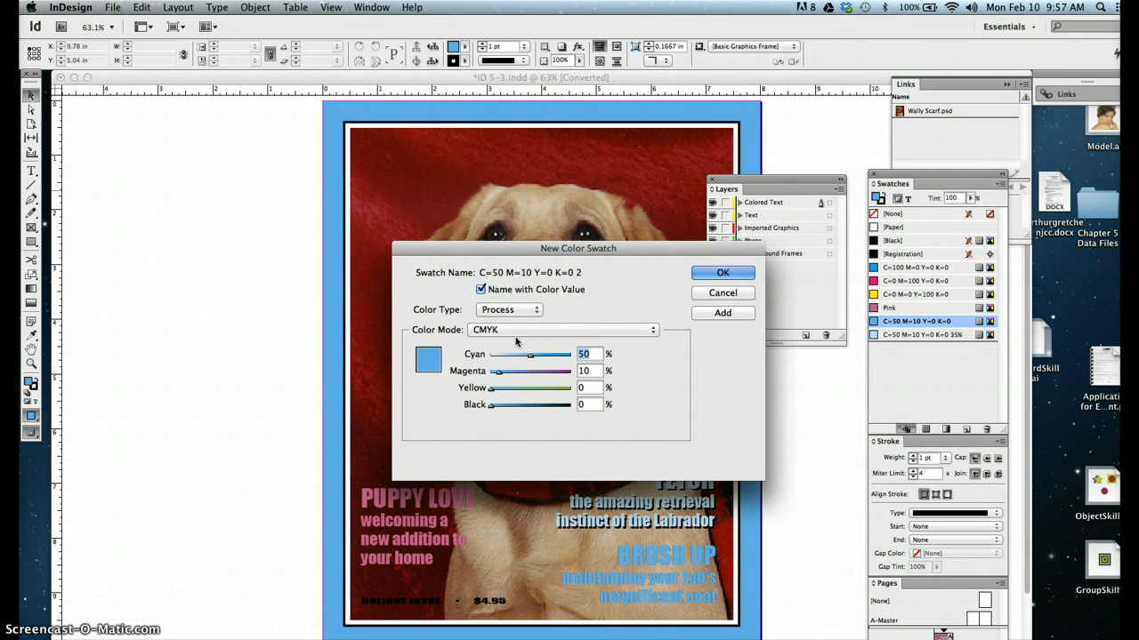
{"action": "left_click", "coordinate": [509, 310]}
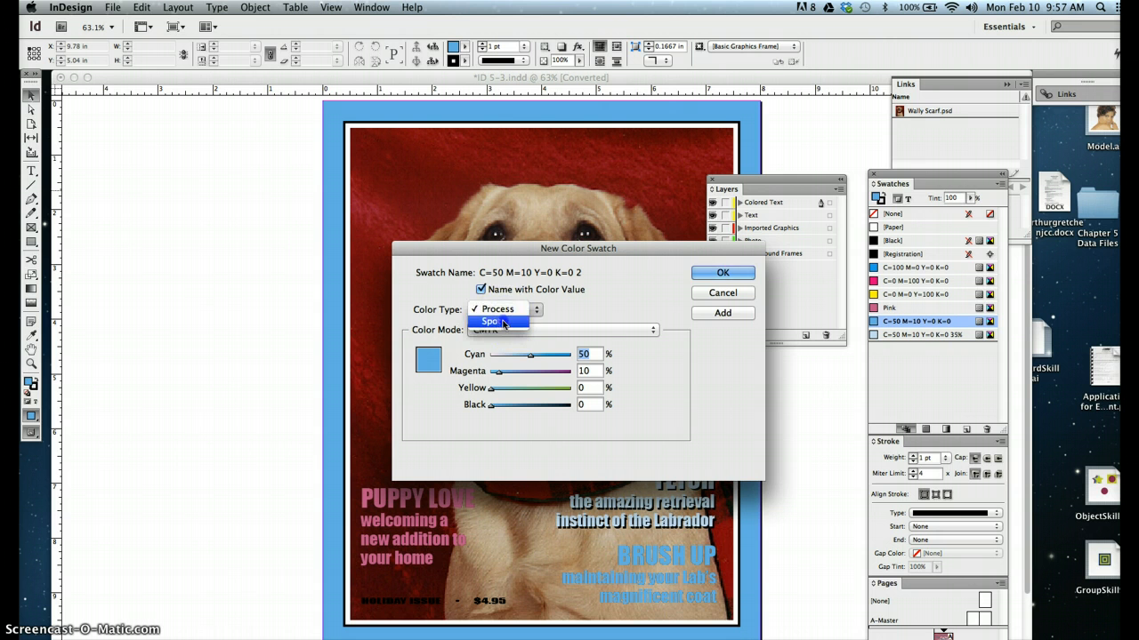
{"action": "left_click", "coordinate": [497, 320]}
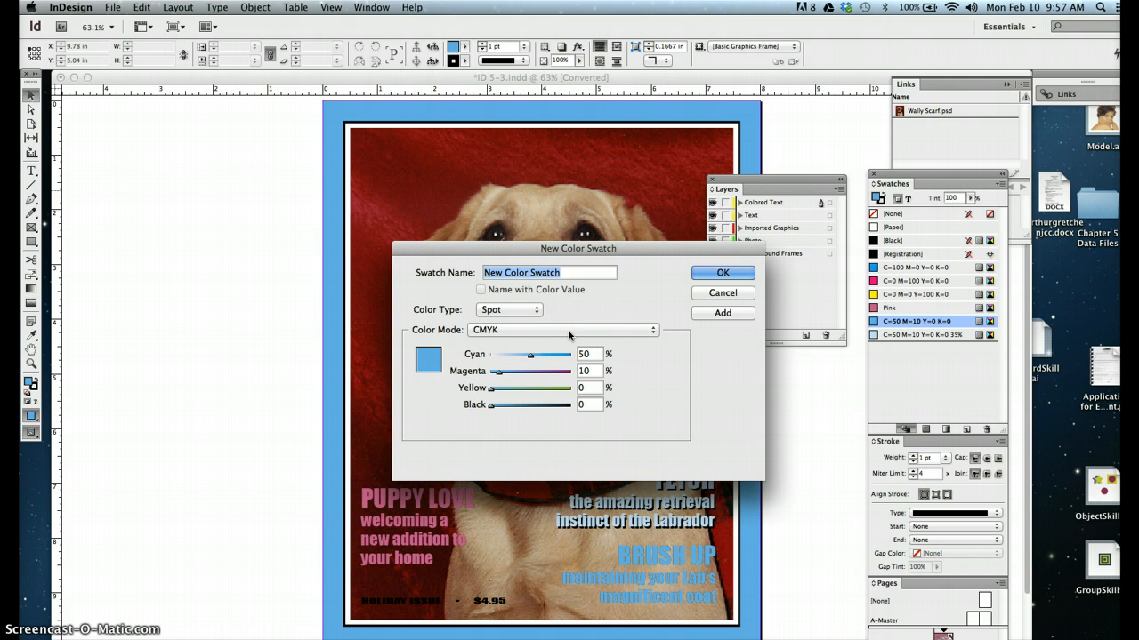
{"action": "left_click", "coordinate": [569, 331]}
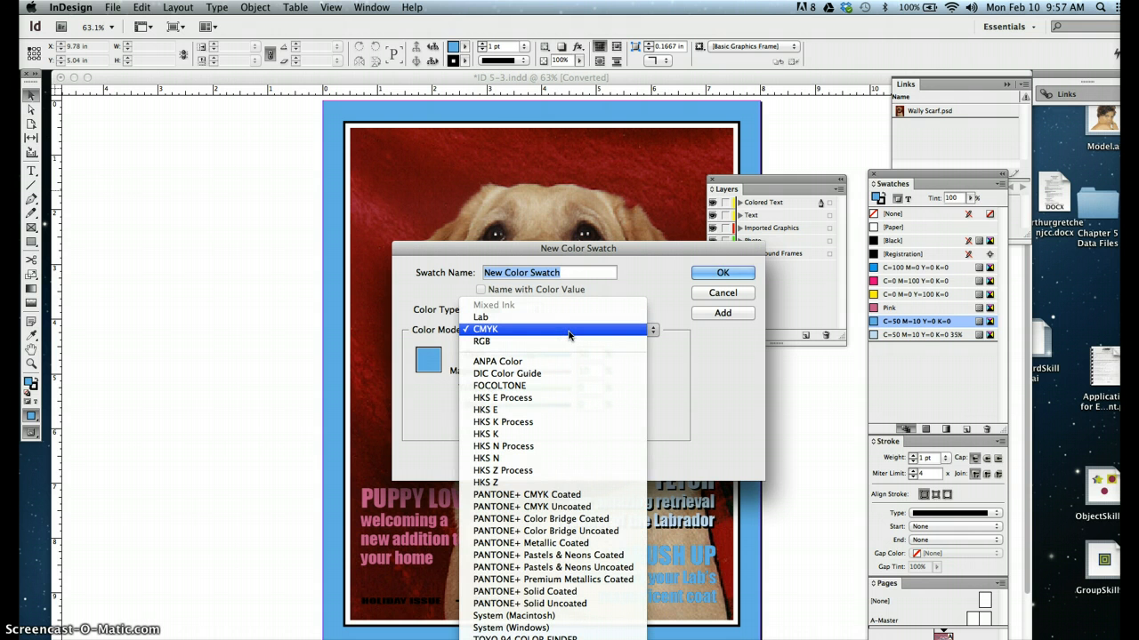
{"action": "left_click", "coordinate": [556, 592]}
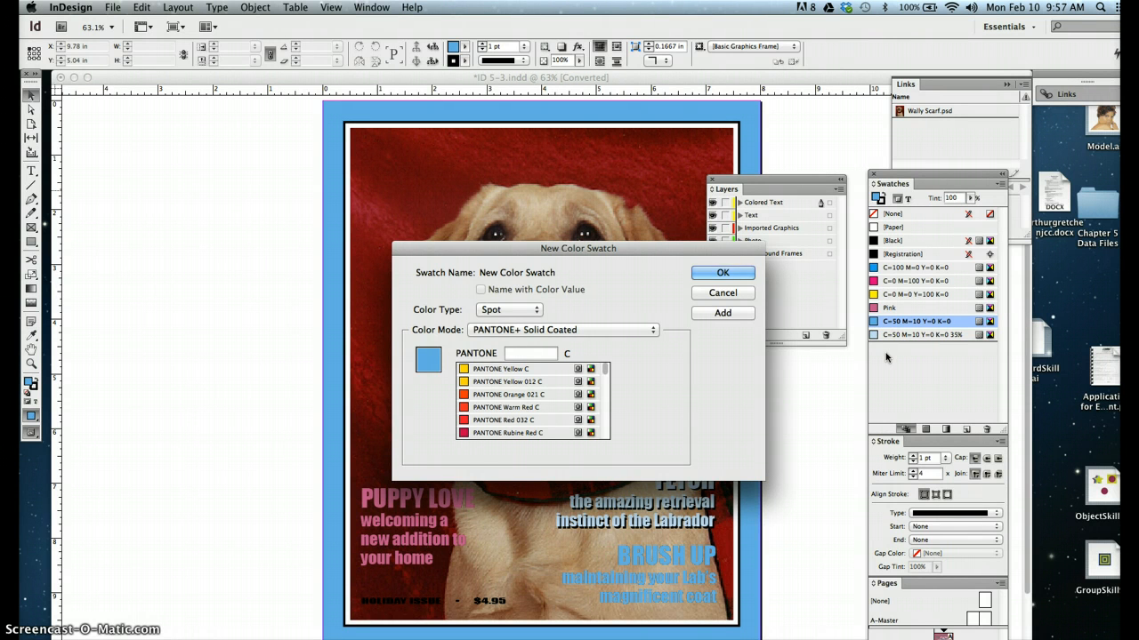
{"action": "left_click", "coordinate": [520, 354]}
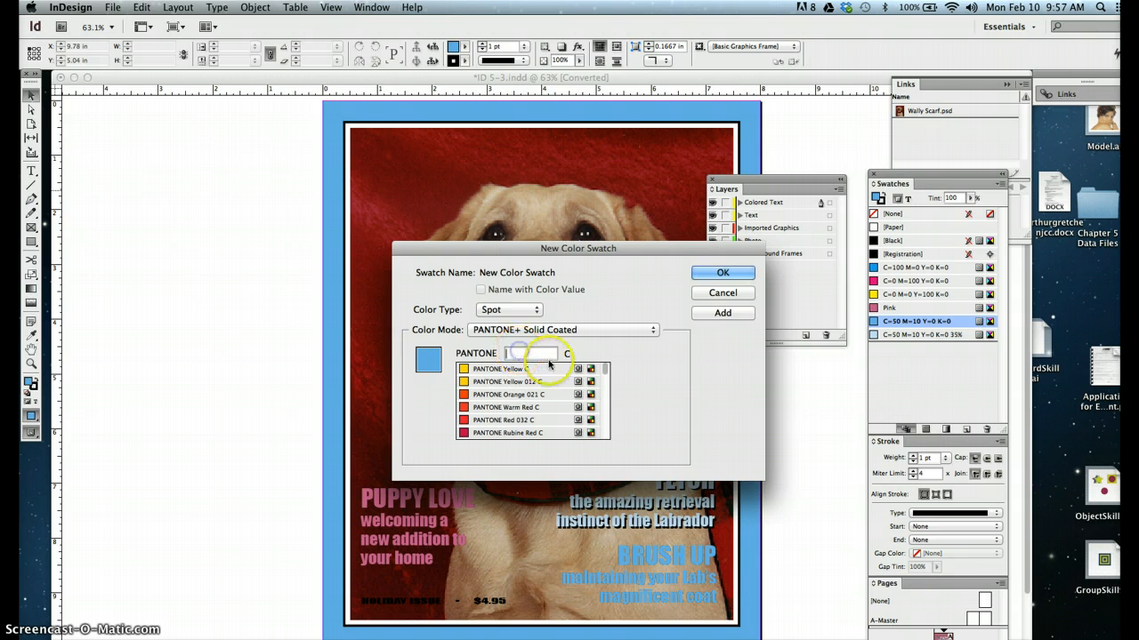
{"action": "type", "text": "117"}
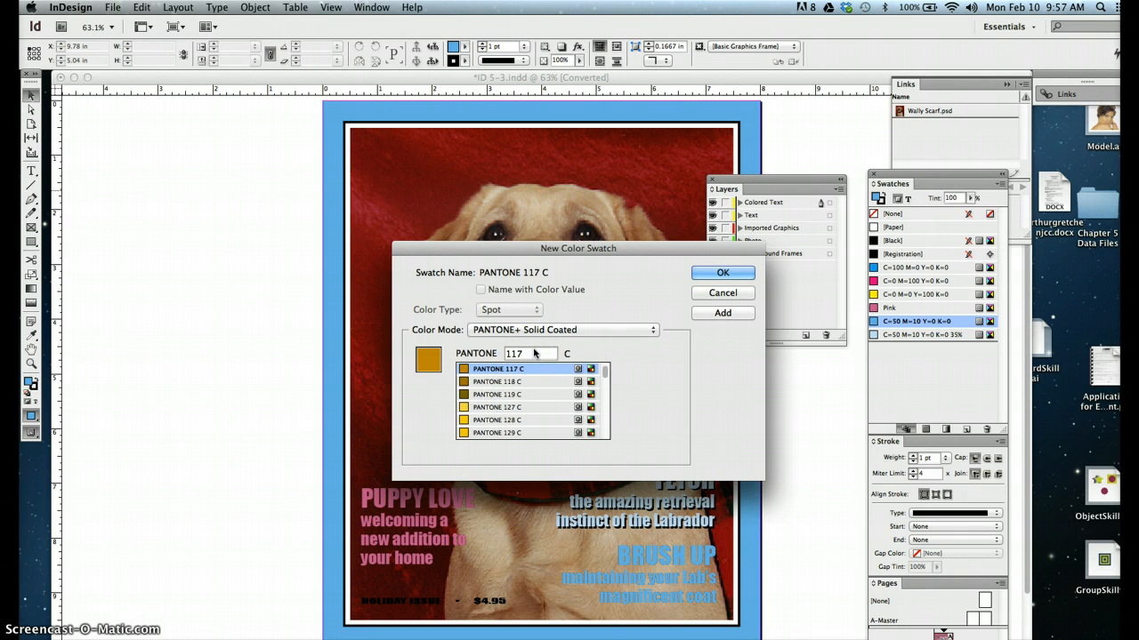
{"action": "left_click", "coordinate": [722, 276]}
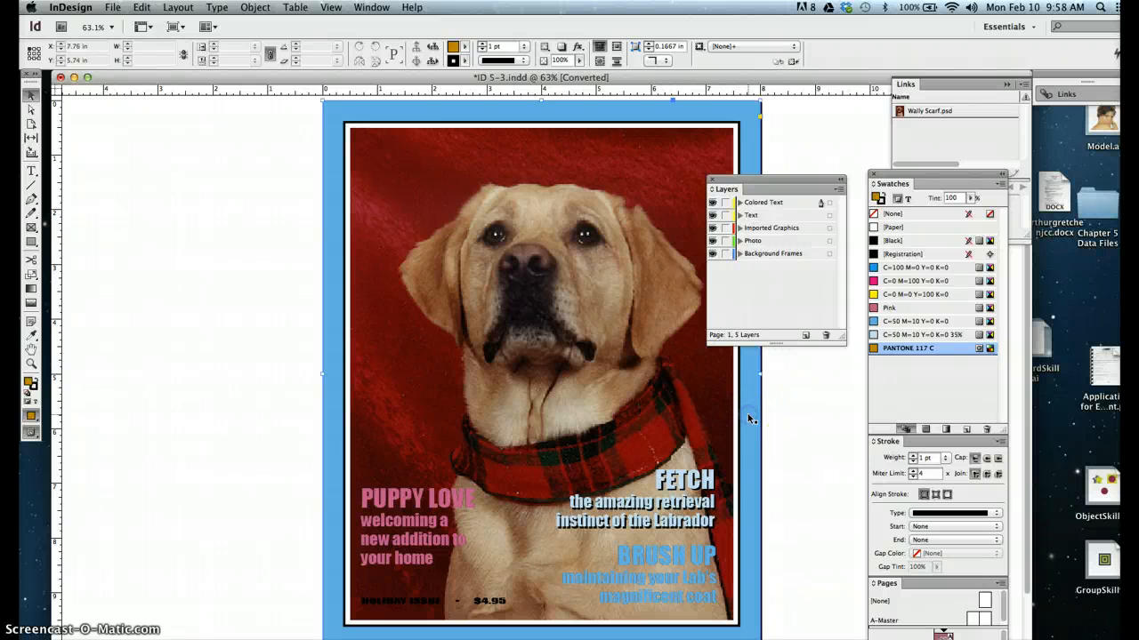
Fill the outer background frame around the cover with the PANTONE 117 C swatch.
{"action": "left_click", "coordinate": [747, 413]}
{"action": "left_click", "coordinate": [897, 350]}
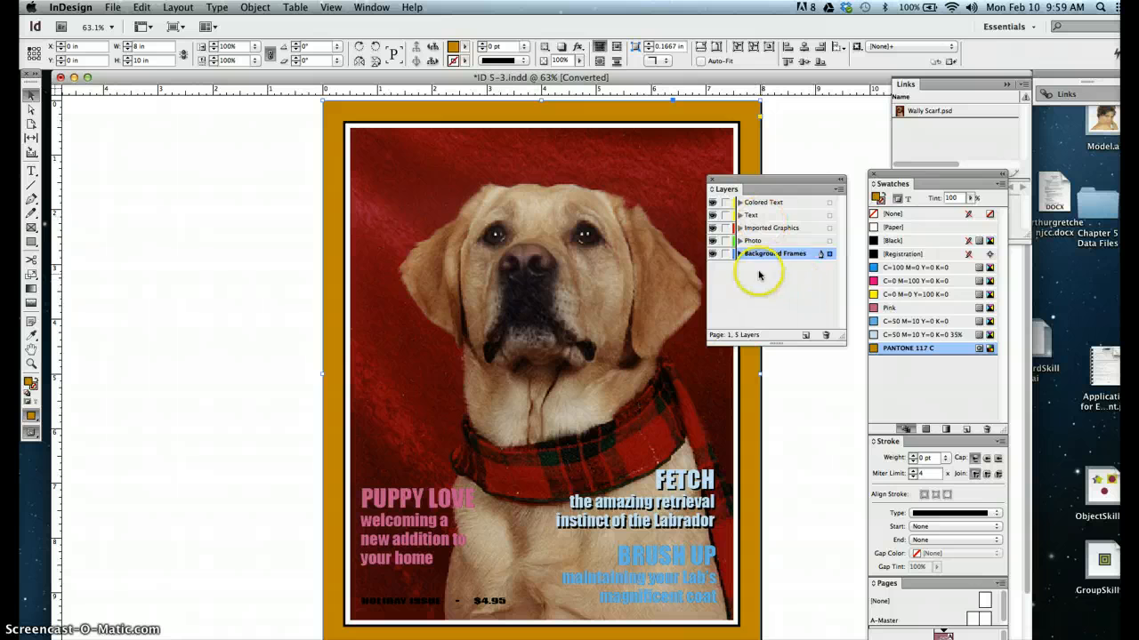
Place LAB.ai from the Chapter 5 Data Files folder into the empty frame across the dog's head, with the Imported Graphics layer targeted.
{"action": "left_click", "coordinate": [787, 229]}
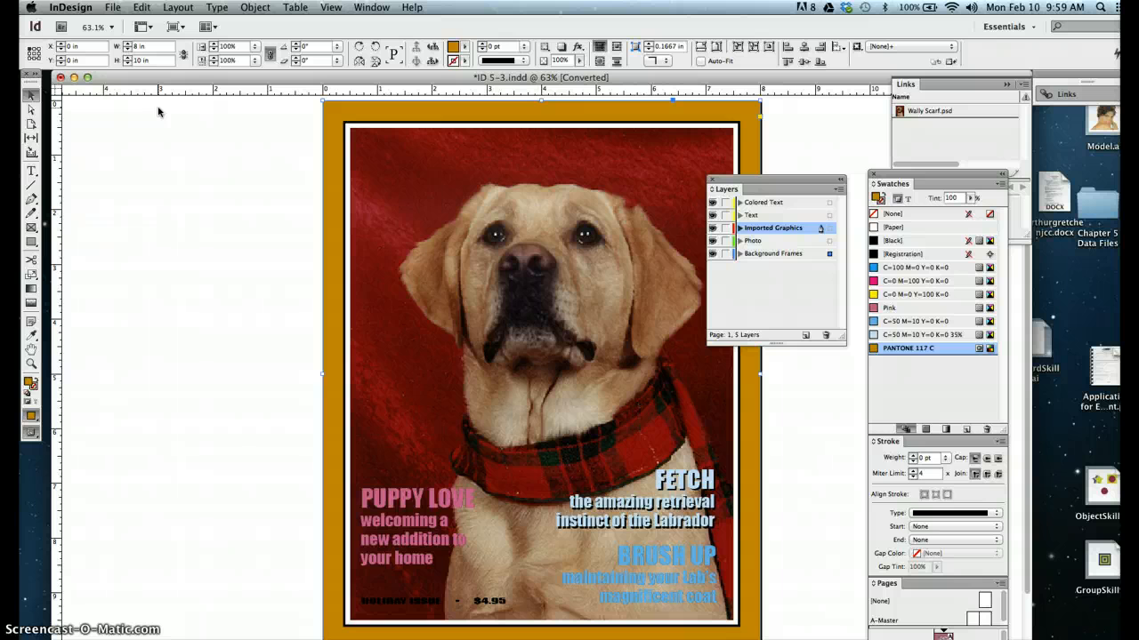
{"action": "left_click", "coordinate": [538, 233]}
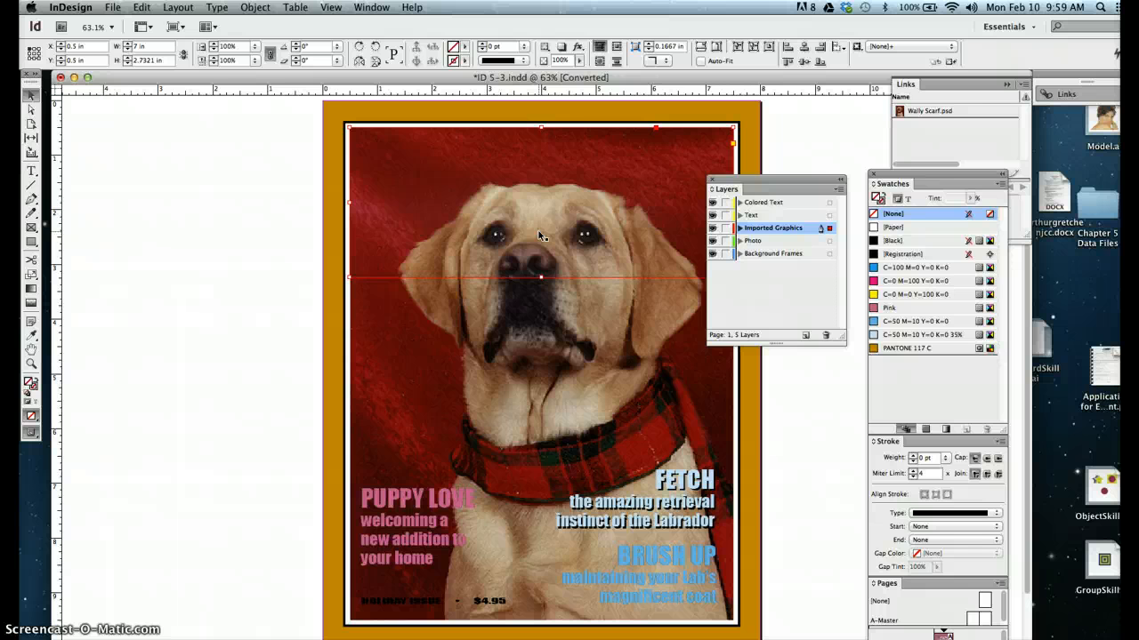
{"action": "left_click", "coordinate": [122, 7]}
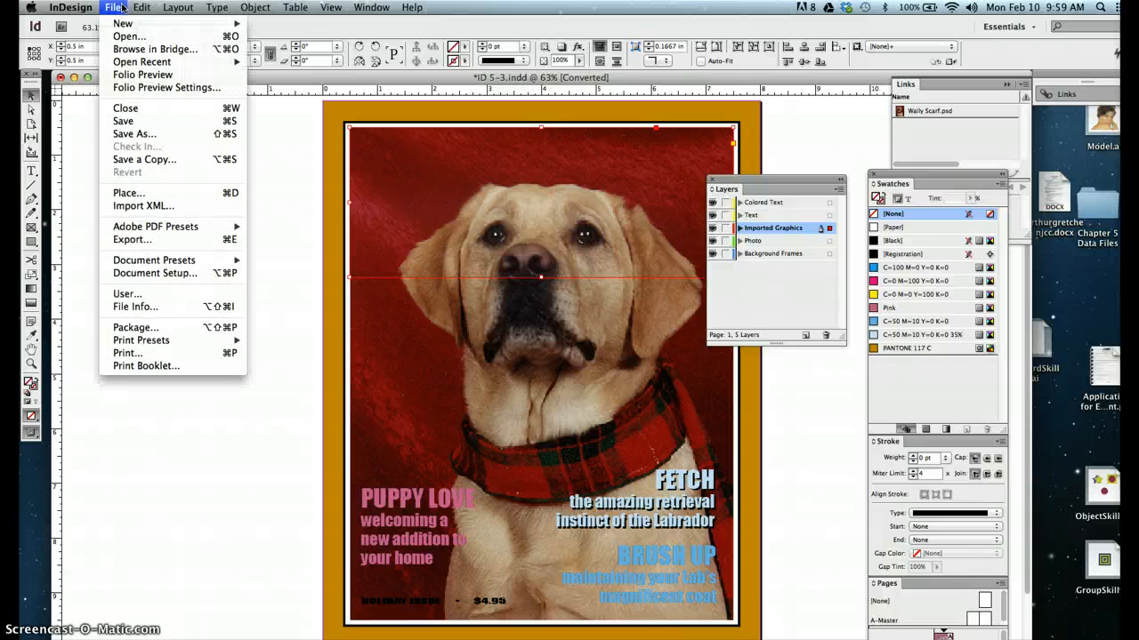
{"action": "left_click", "coordinate": [139, 194]}
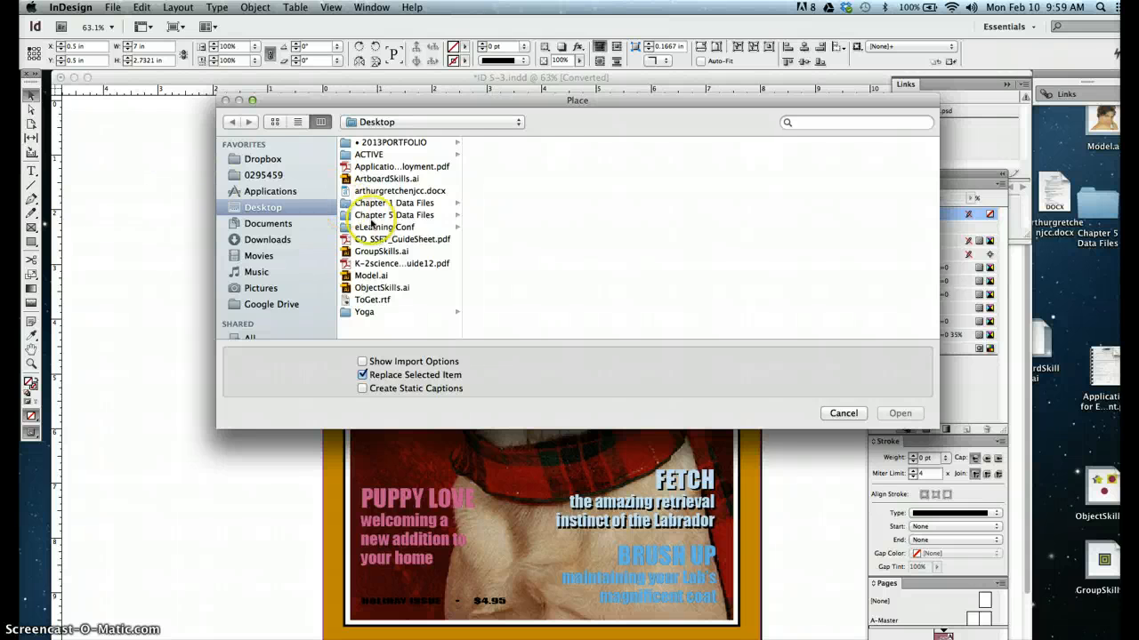
{"action": "left_click", "coordinate": [432, 220]}
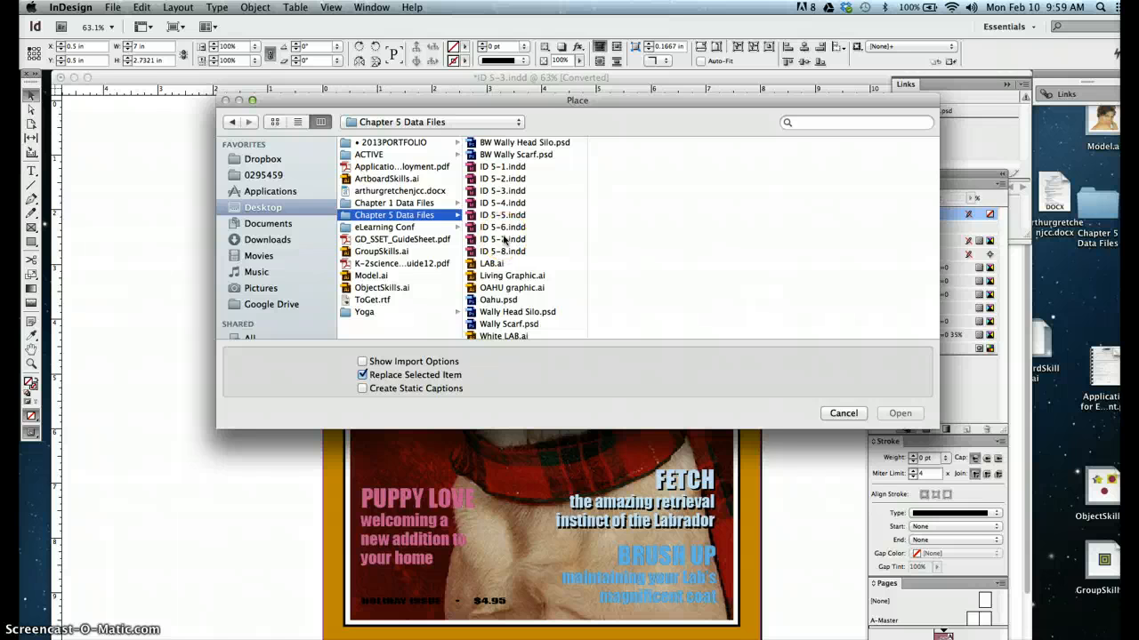
{"action": "left_click", "coordinate": [496, 265]}
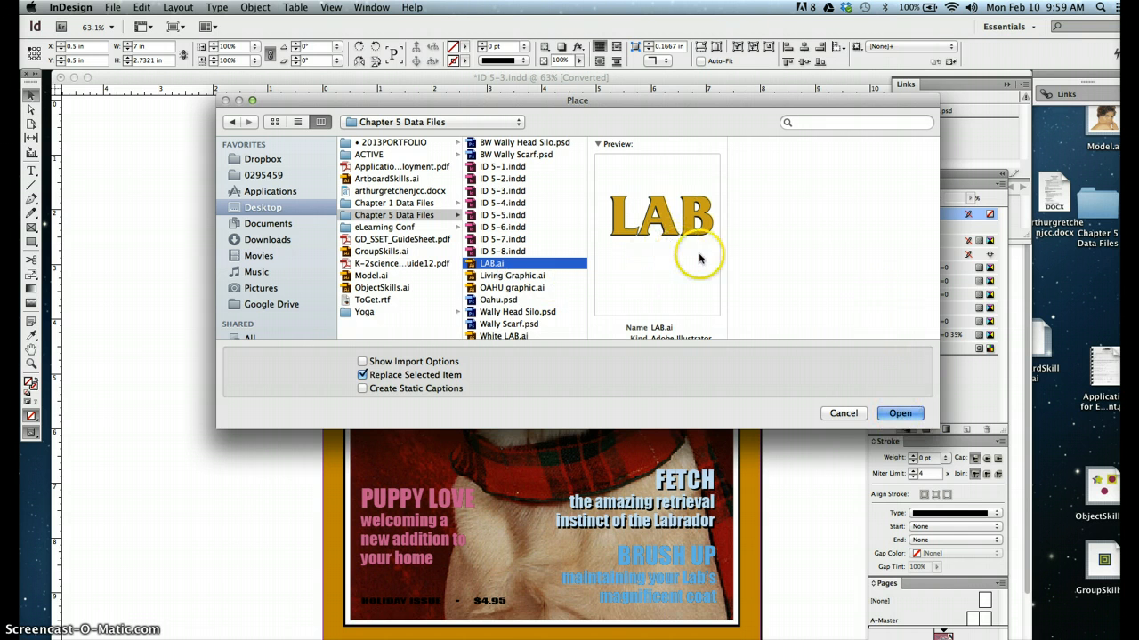
{"action": "left_click", "coordinate": [900, 414]}
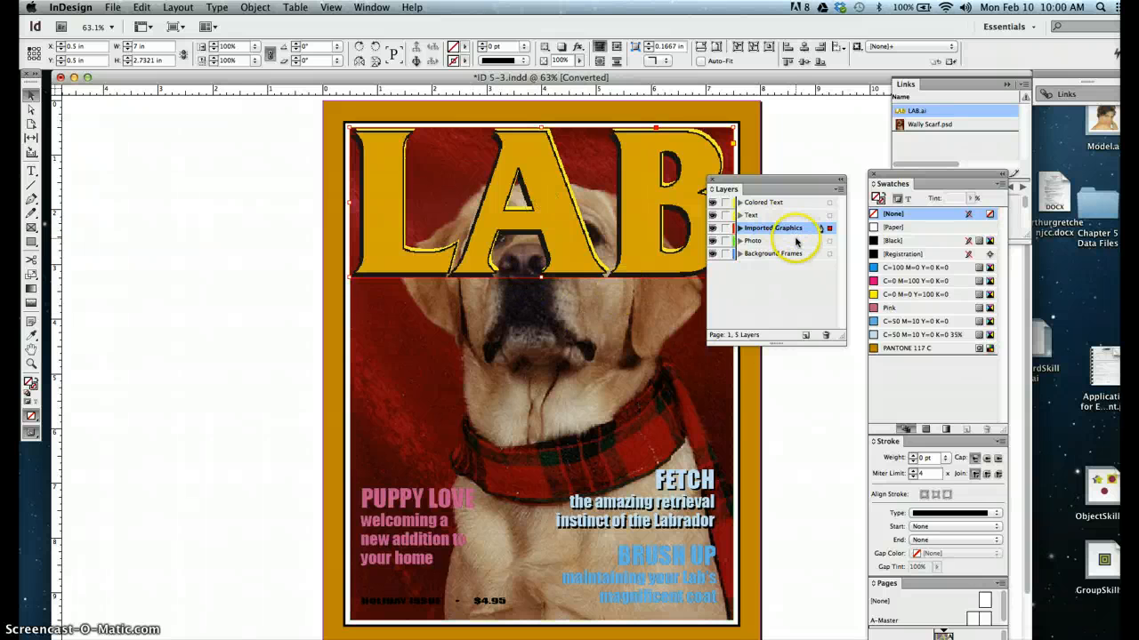
Copy the dog photo frame on the Photo layer and paste the duplicate in place on the same layer.
{"action": "left_click", "coordinate": [796, 241]}
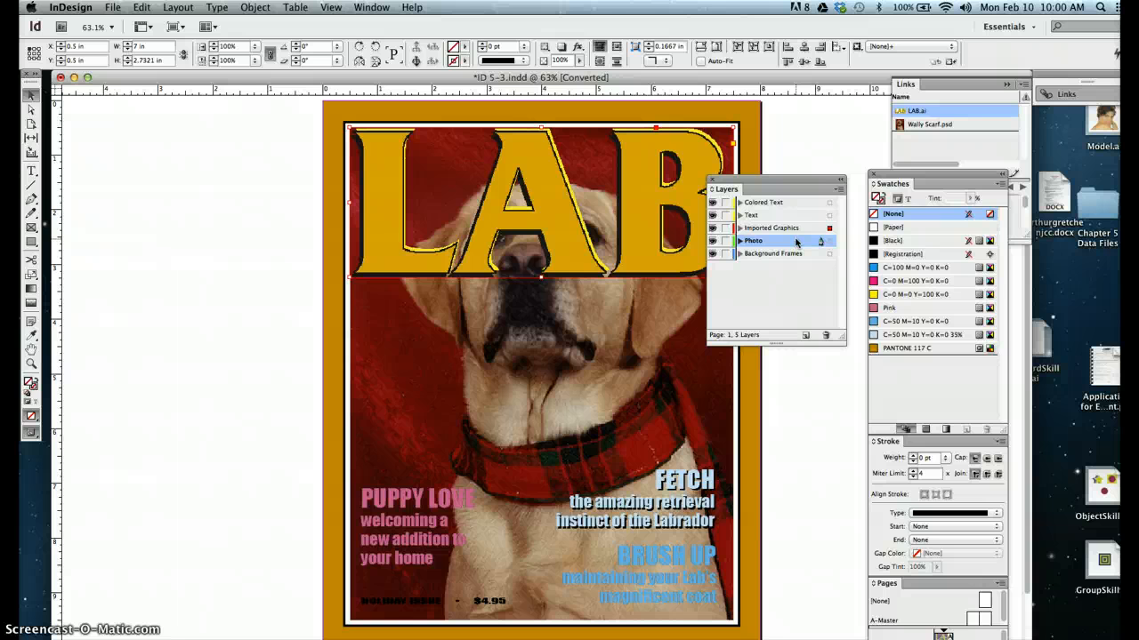
{"action": "left_click", "coordinate": [535, 311]}
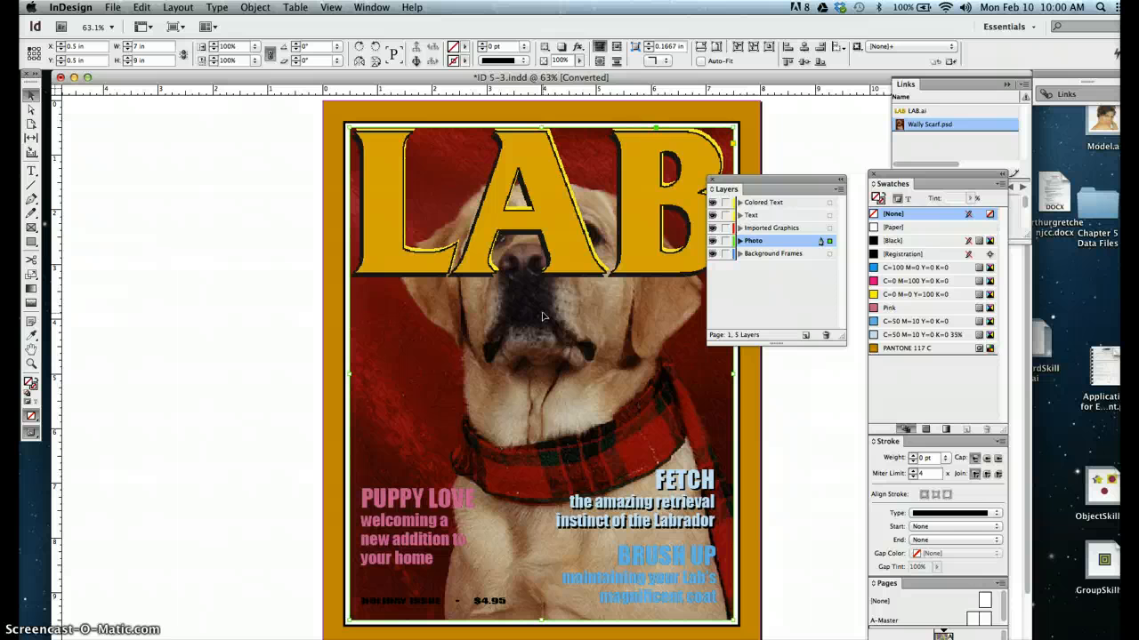
{"action": "left_click", "coordinate": [143, 7]}
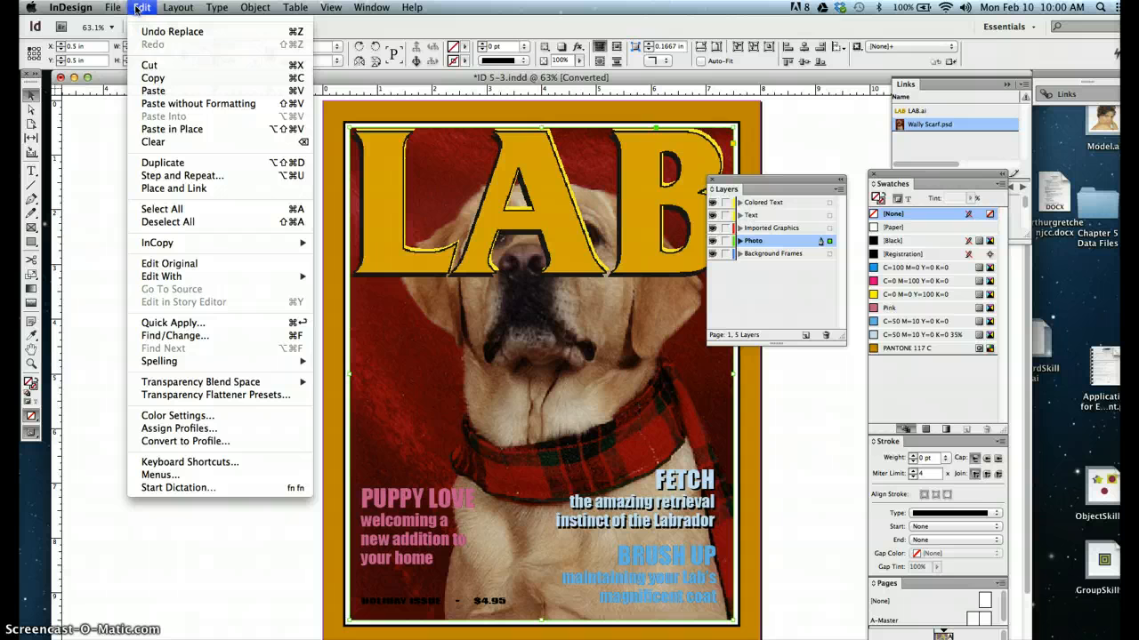
{"action": "left_click", "coordinate": [153, 78]}
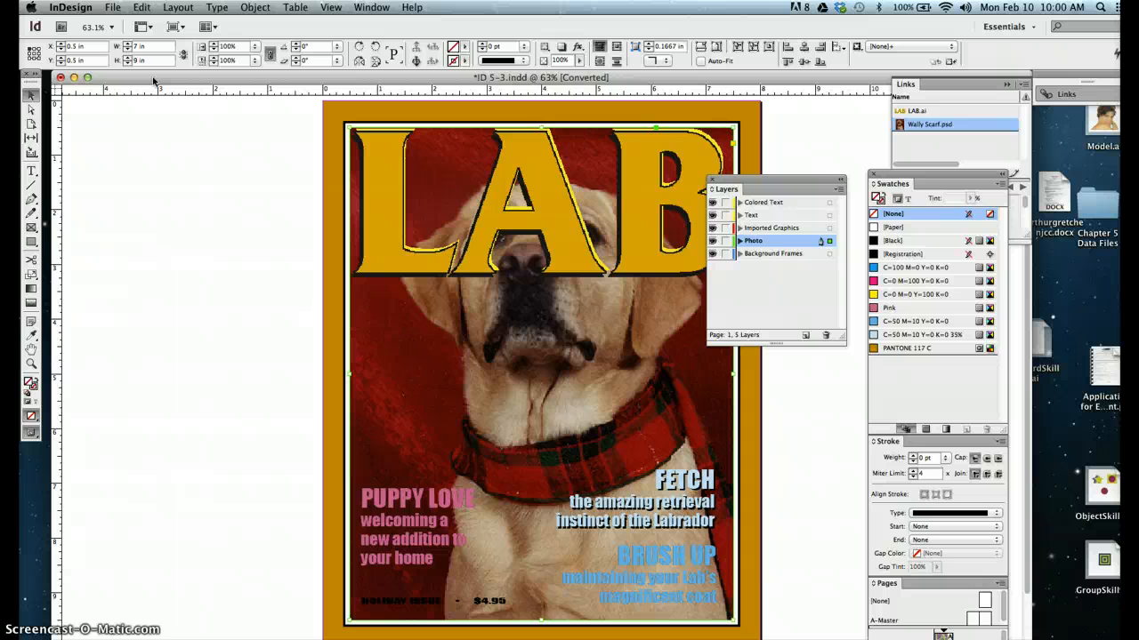
{"action": "left_click", "coordinate": [142, 7]}
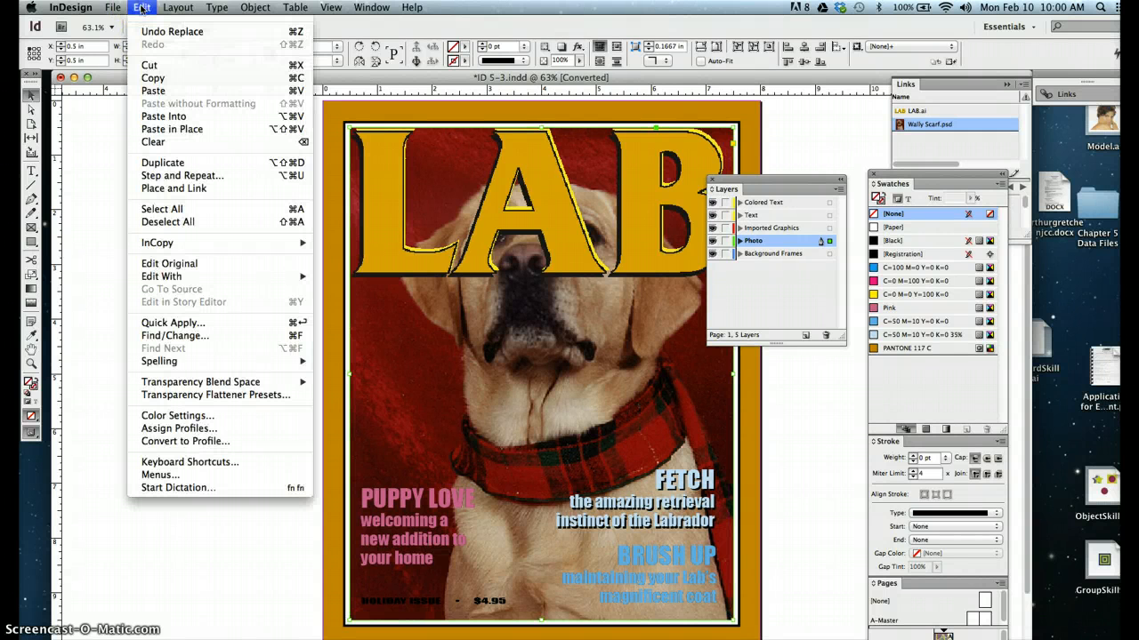
{"action": "left_click", "coordinate": [176, 132]}
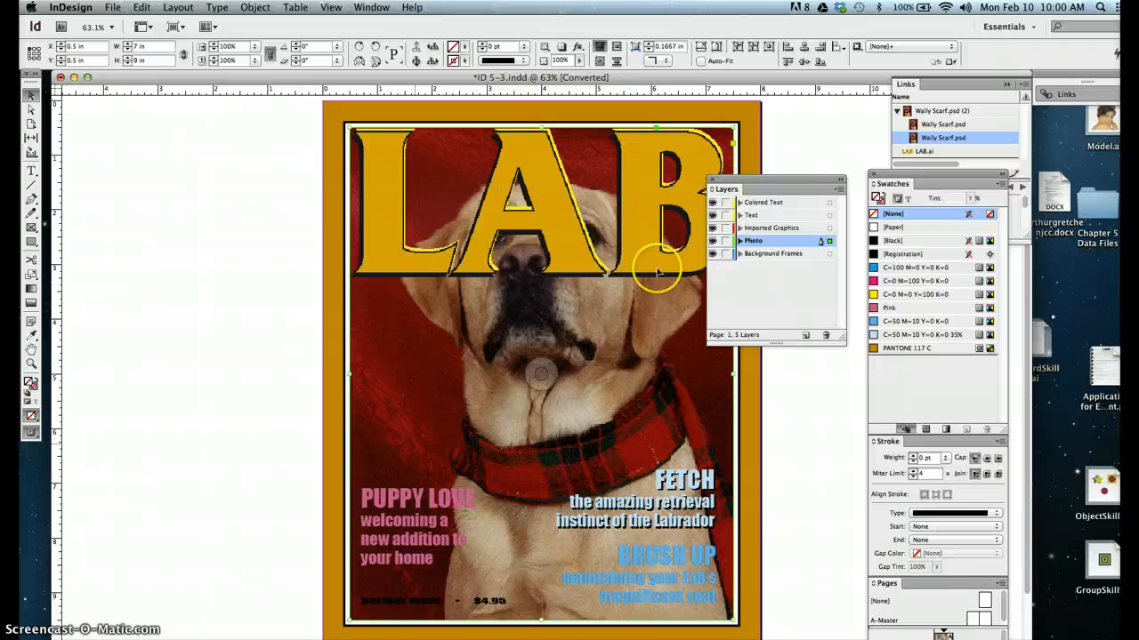
{"action": "left_click", "coordinate": [234, 319]}
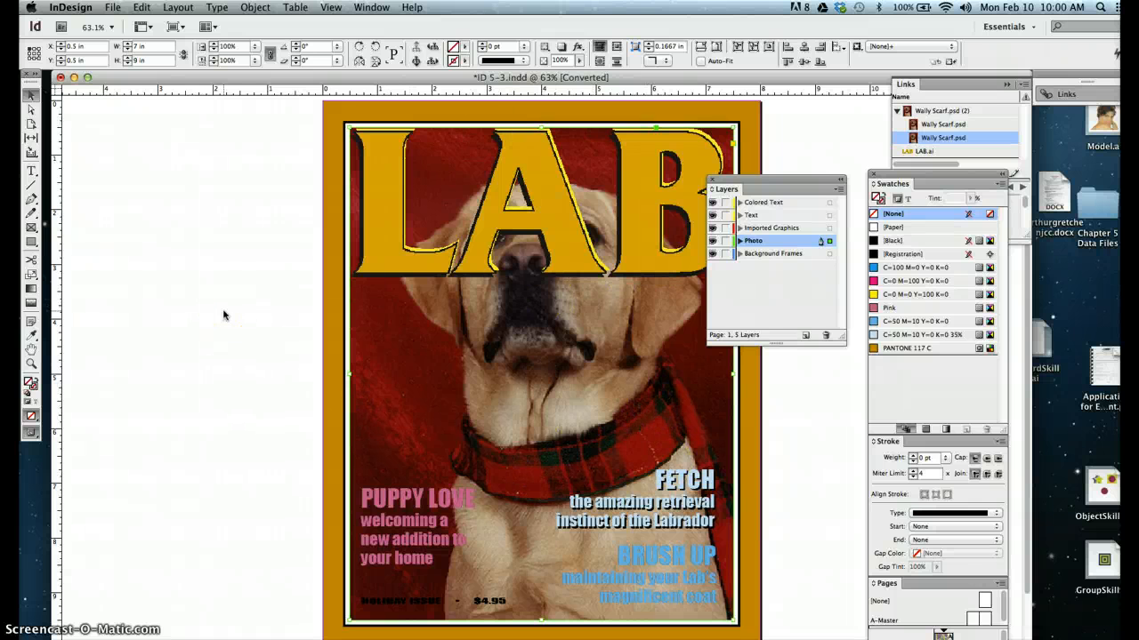
{"action": "left_click", "coordinate": [238, 496]}
{"action": "left_click", "coordinate": [252, 607]}
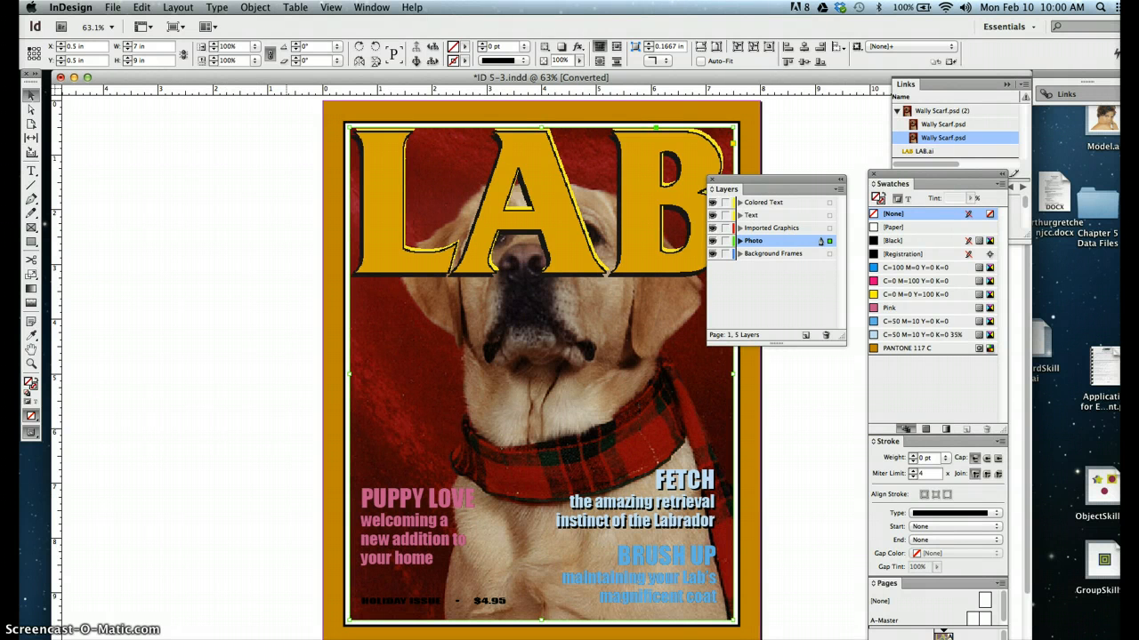